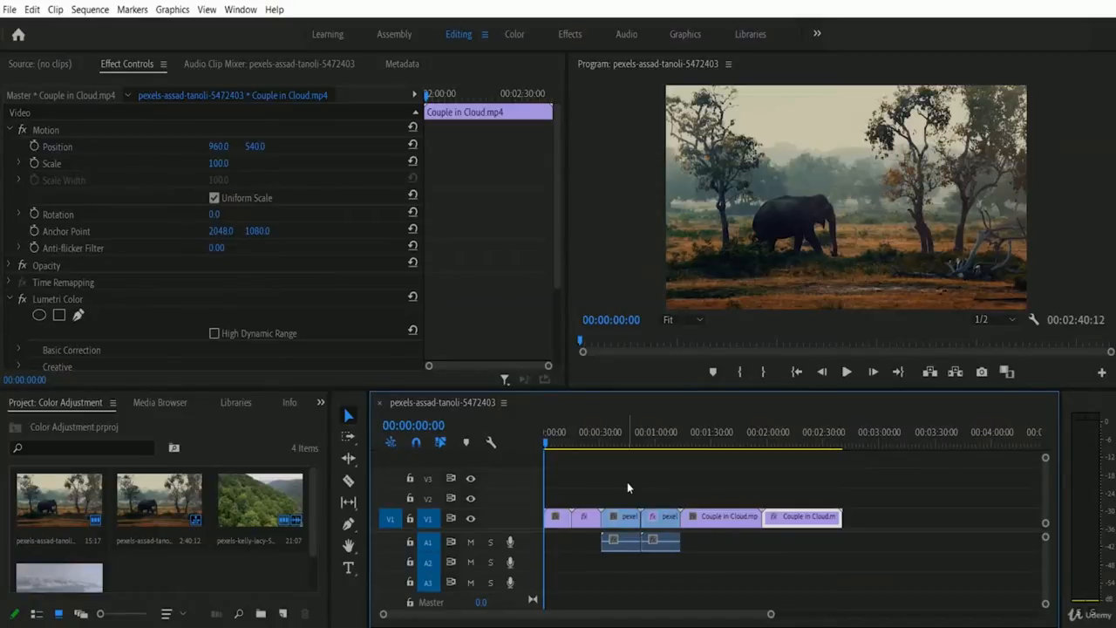
- Preview the original and color-corrected versions of the elephant, forest road and cloud clips along the sequence
click(590, 443)
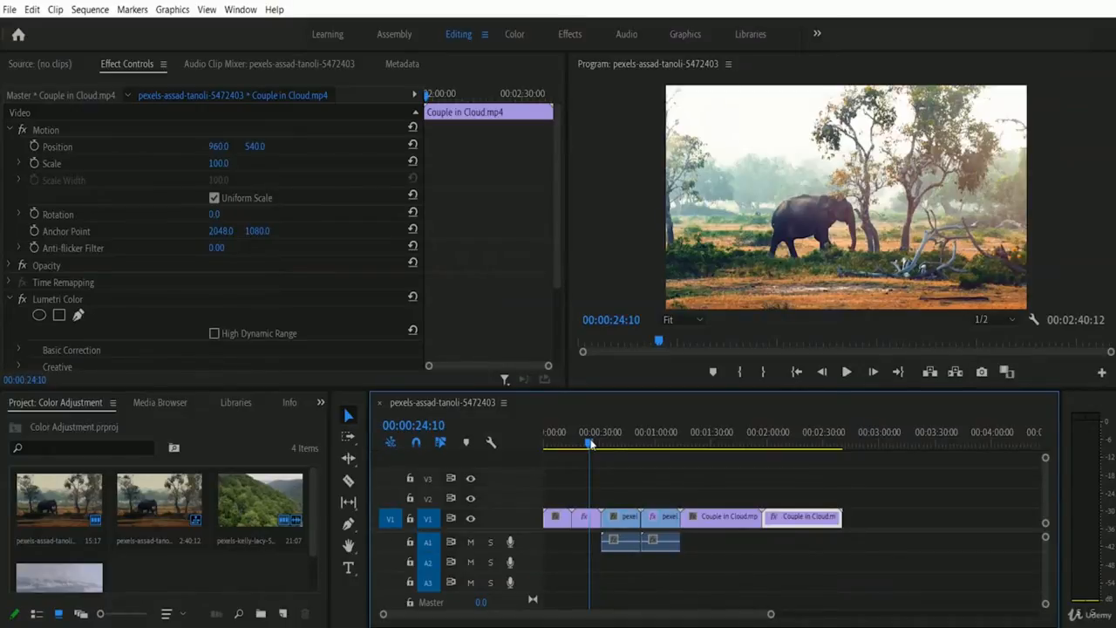
drag(591, 443, 620, 446)
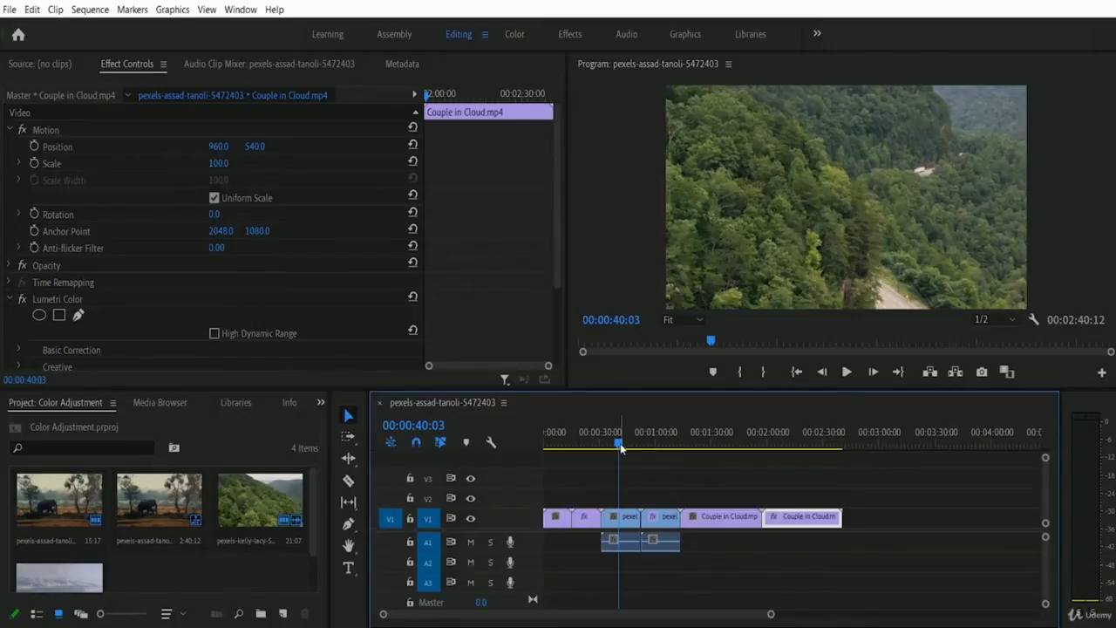
click(665, 436)
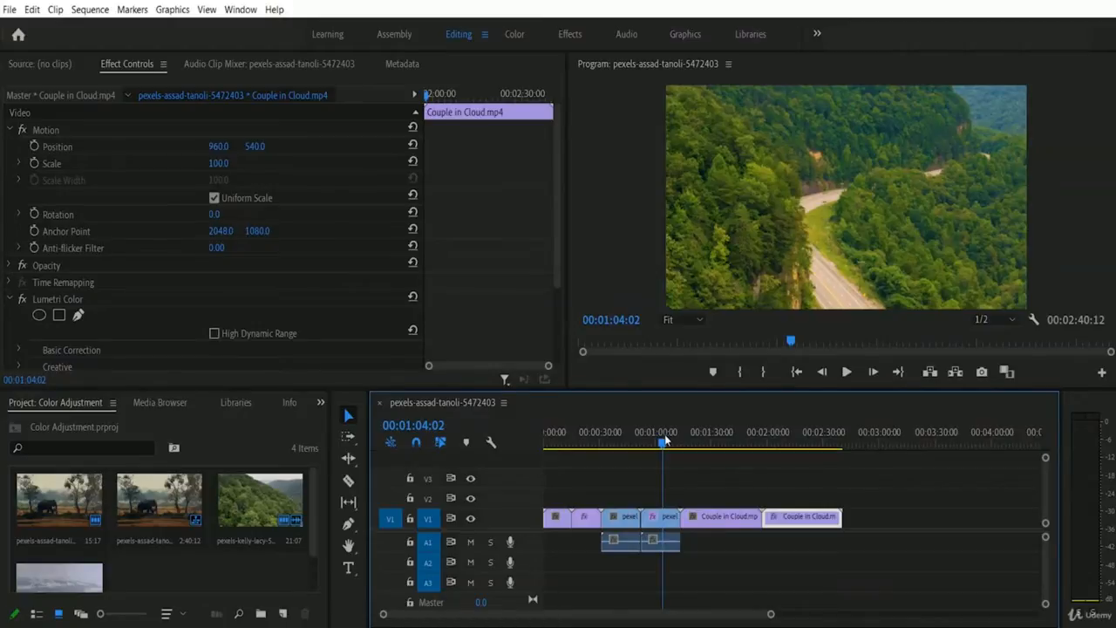
click(714, 439)
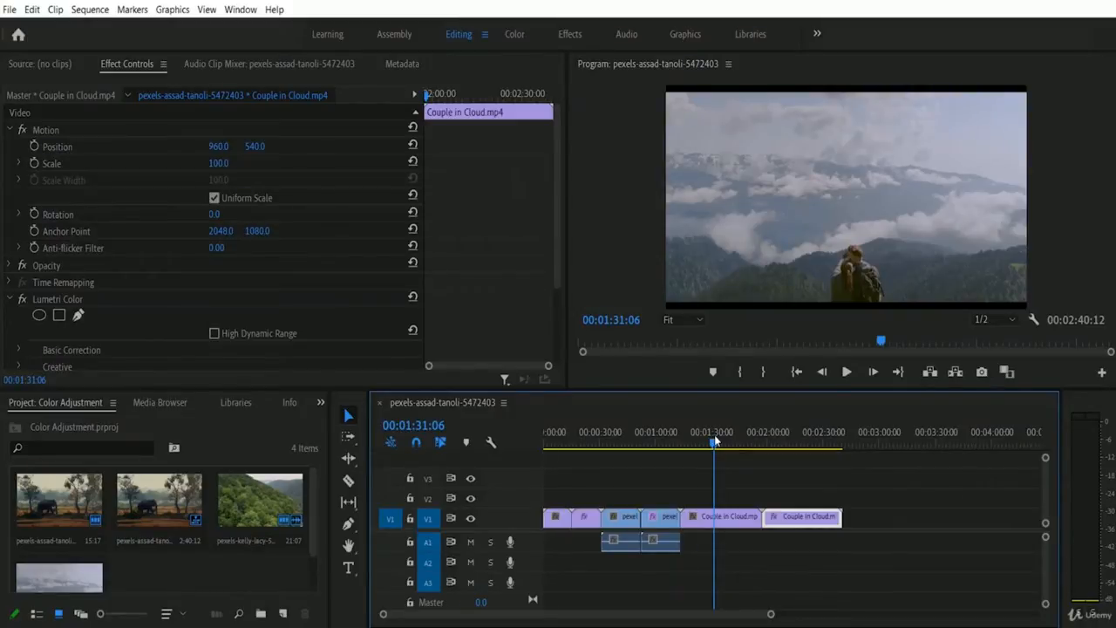
click(798, 441)
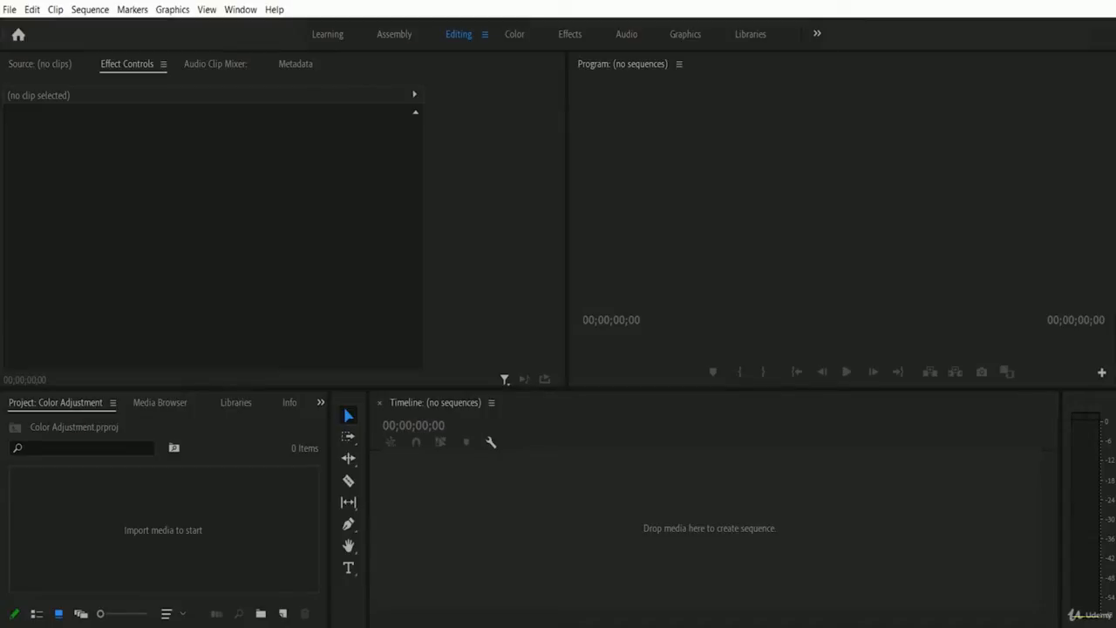
- Import Couple in Cloud, Ocean and Sky, and the two pexels clips 5472403 and 5379993 from the 01 Editing folder
click(9, 9)
click(55, 412)
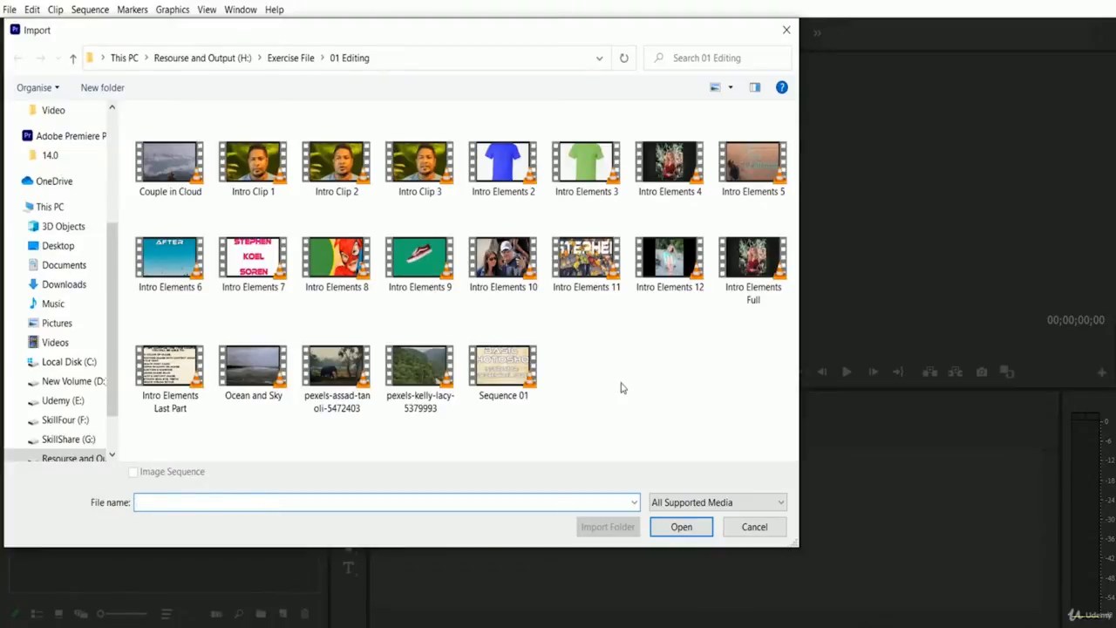
click(191, 180)
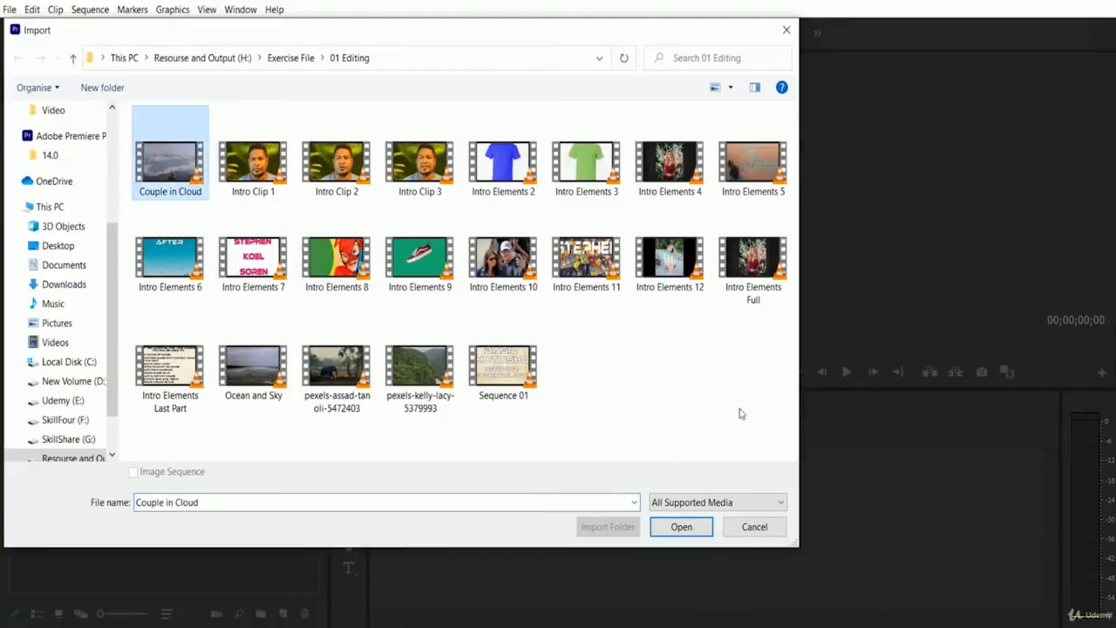
click(269, 394)
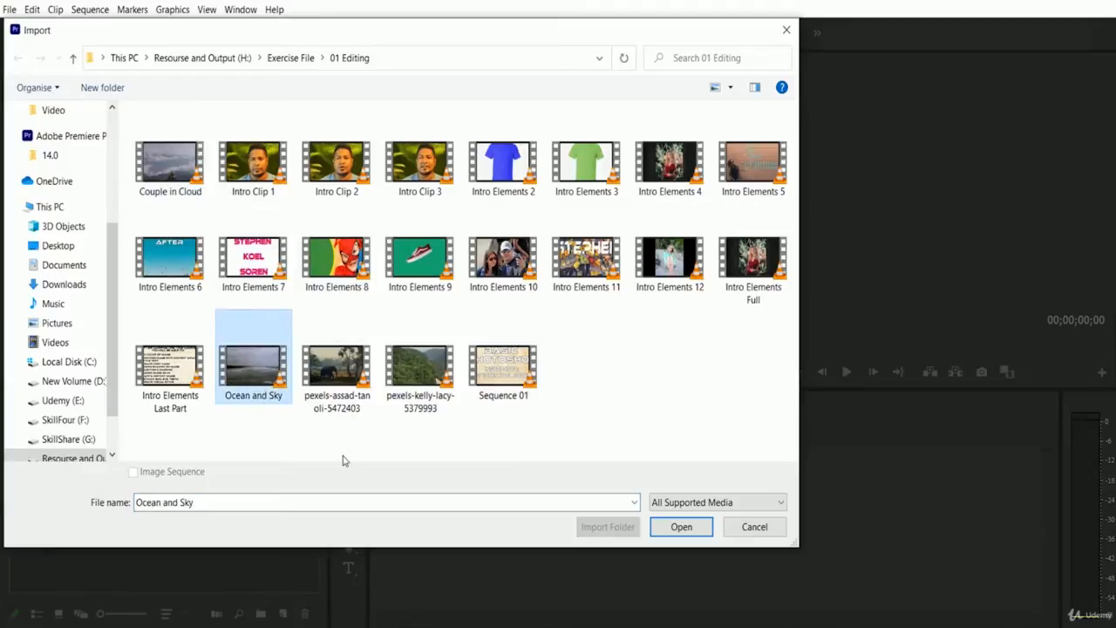
click(351, 406)
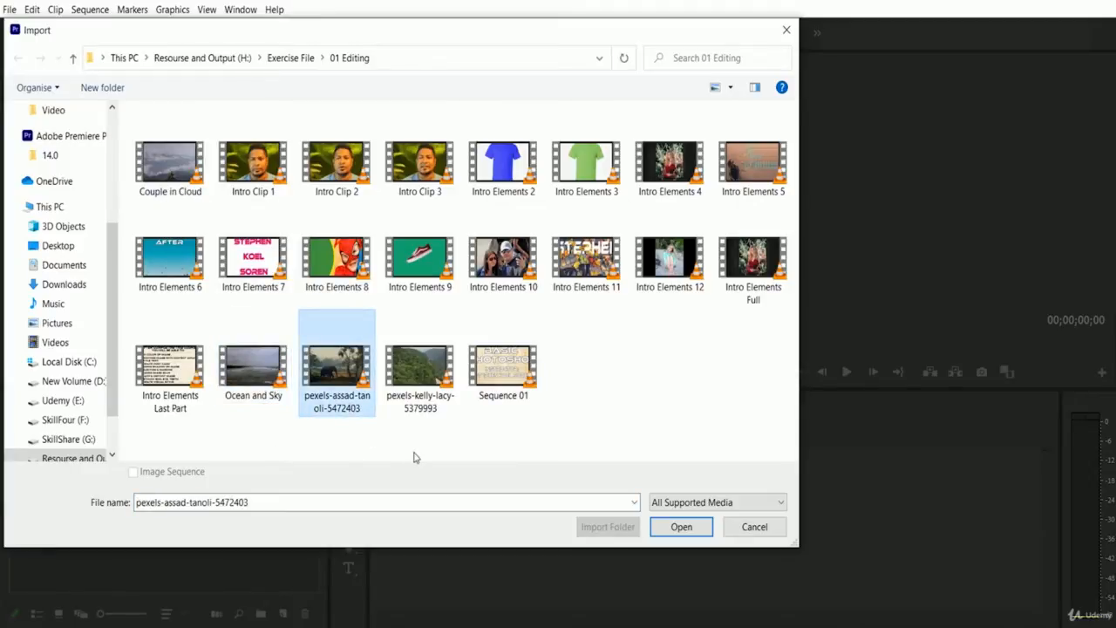
click(424, 415)
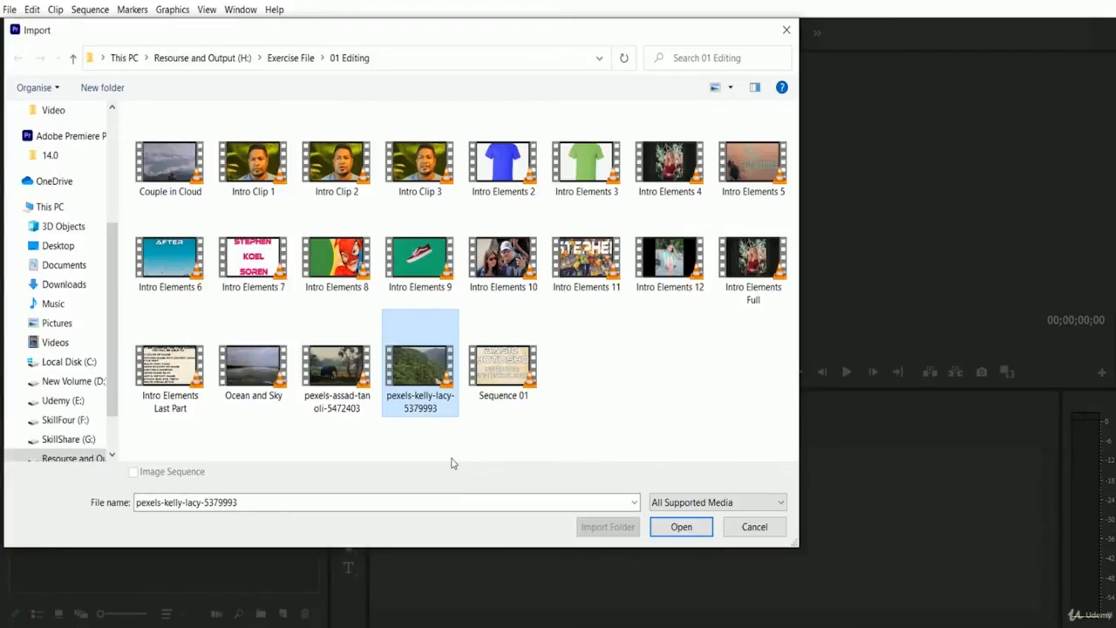
ctrl+click(336, 370)
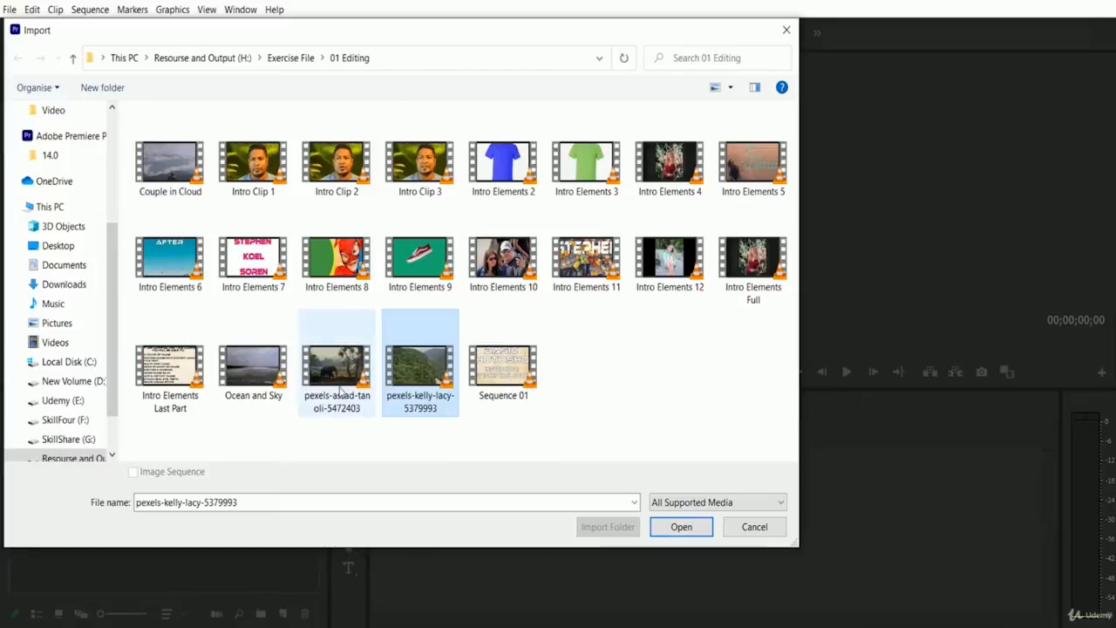
ctrl+click(253, 384)
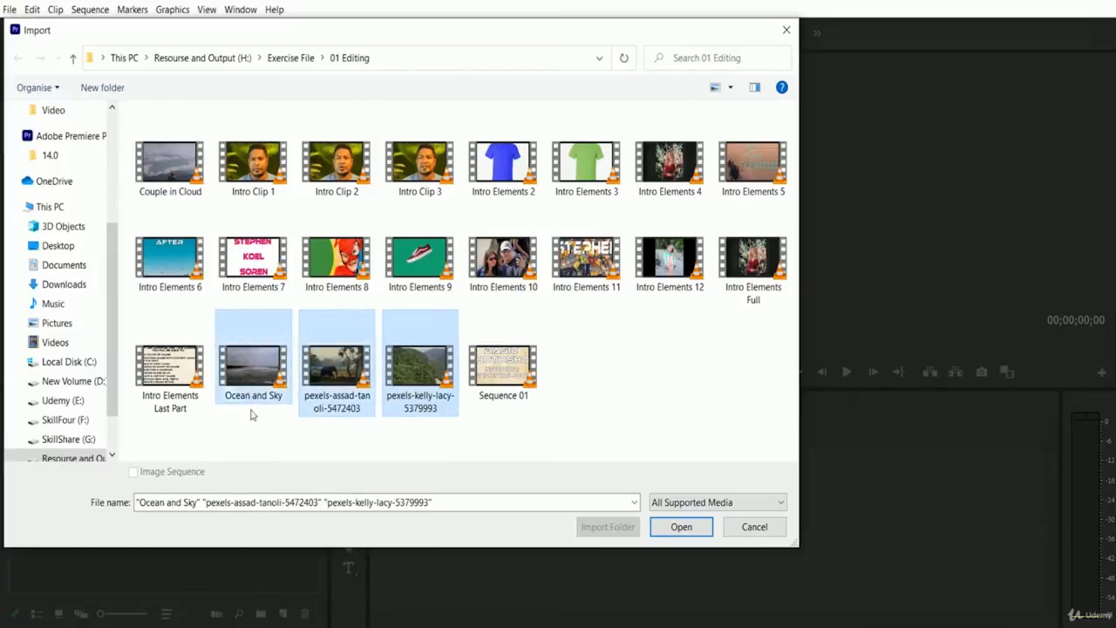
ctrl+click(174, 181)
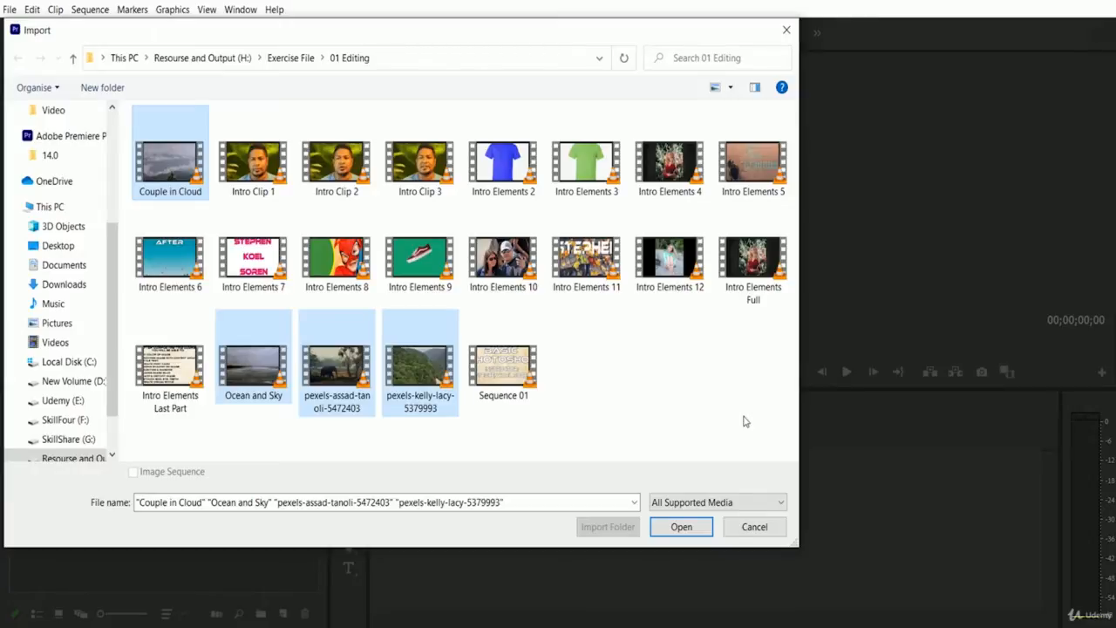
click(696, 528)
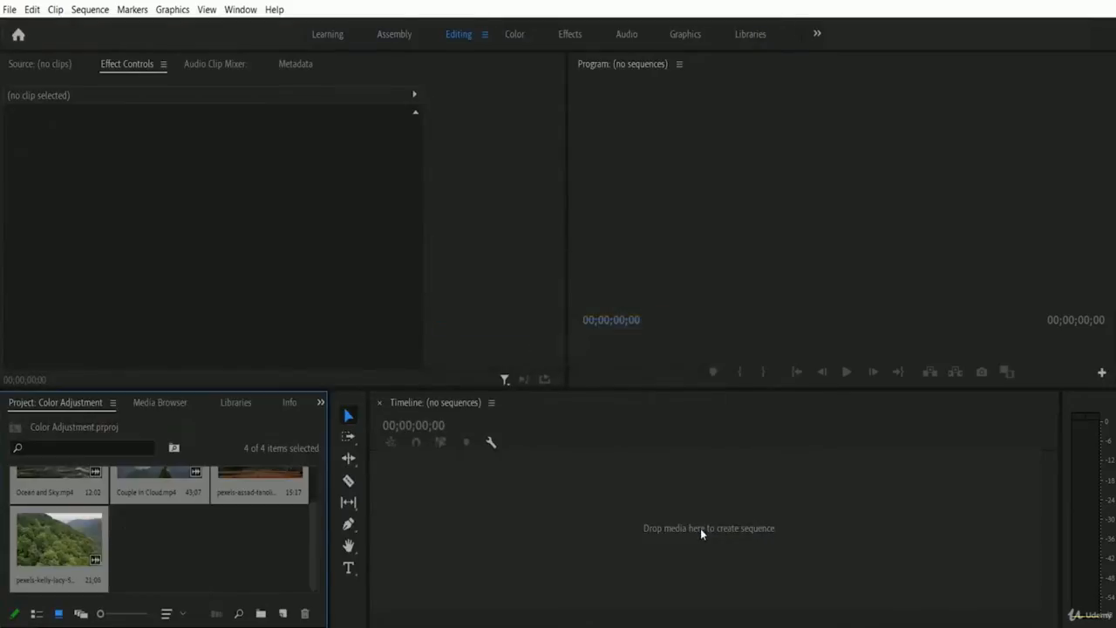
- Create a new sequence from the elephant clip, placing it at the start of the empty timeline
drag(314, 544, 315, 518)
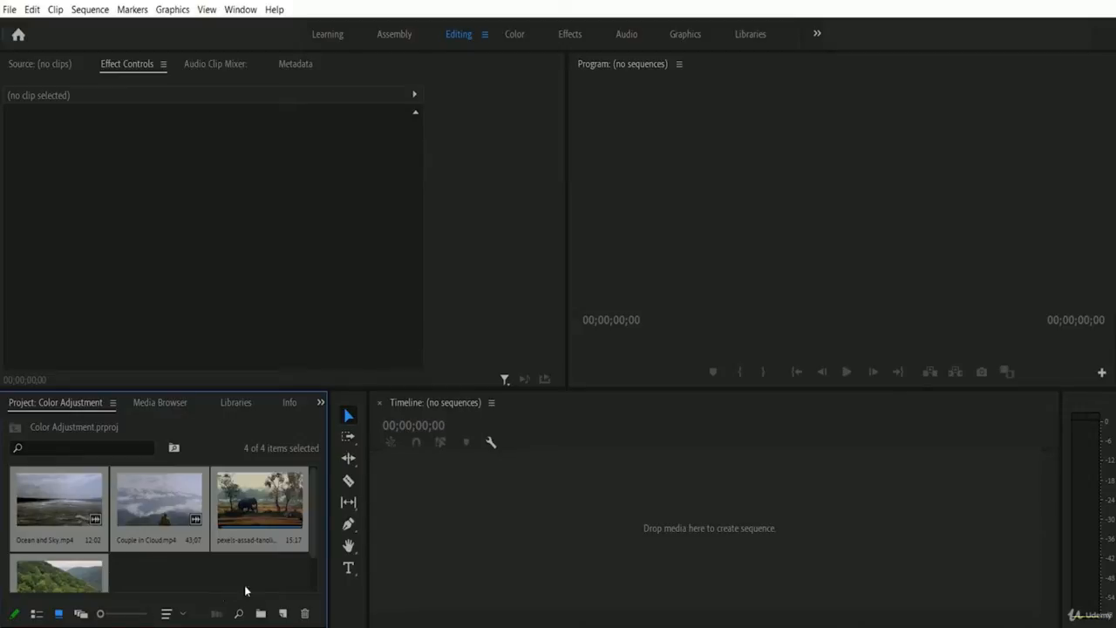
click(272, 511)
drag(266, 516, 558, 534)
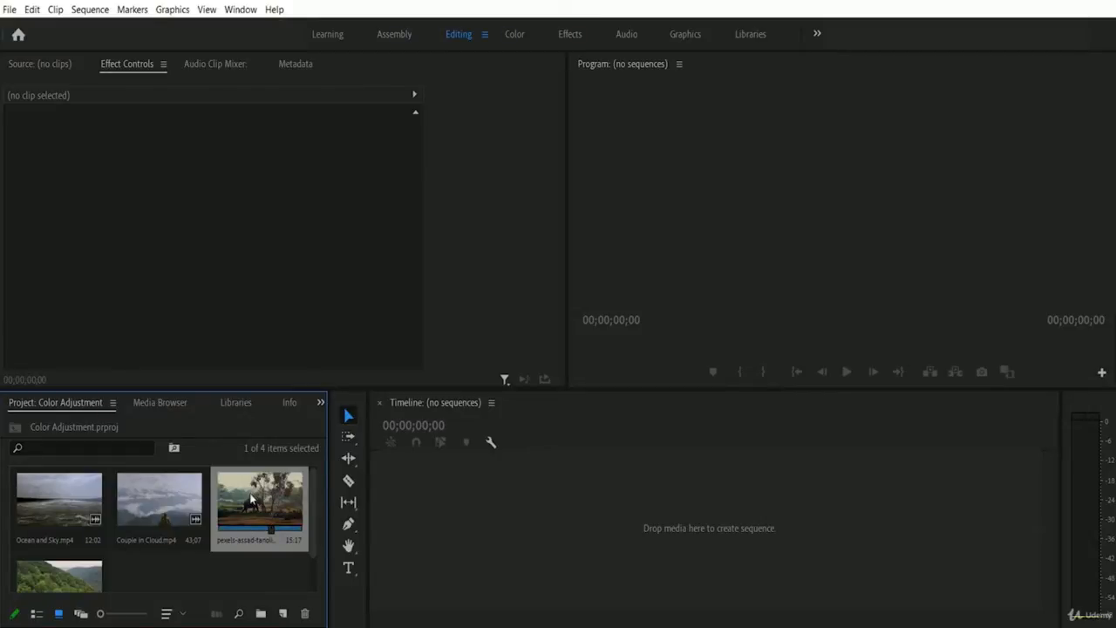
drag(252, 502, 546, 532)
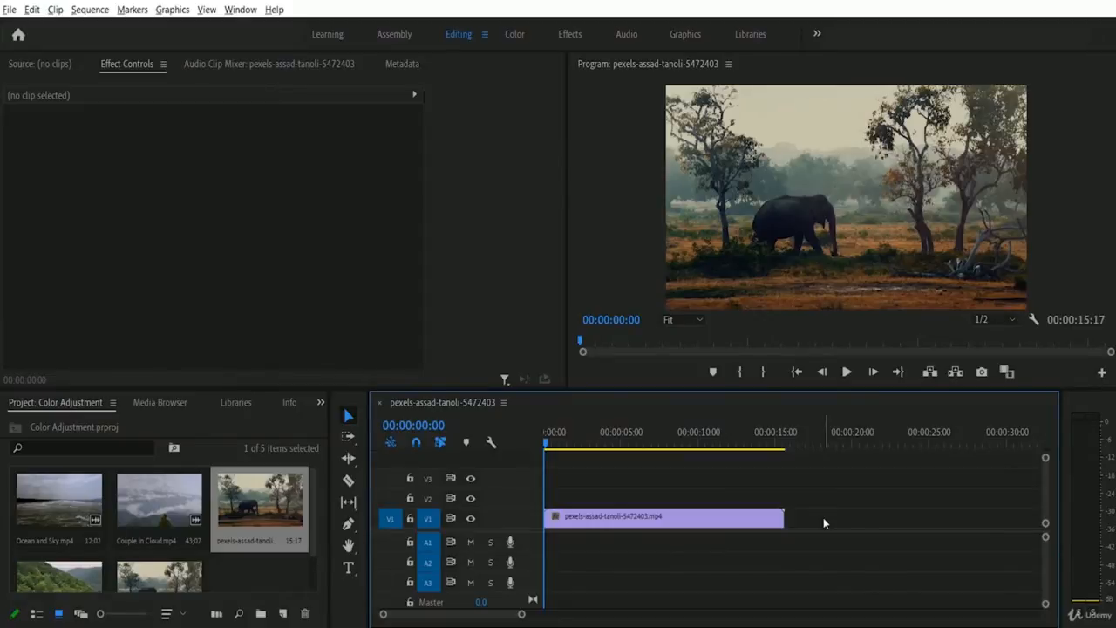
- Copy the elephant clip and paste a duplicate on V1 at 00:00:19:24, leaving a gap after the original
click(687, 520)
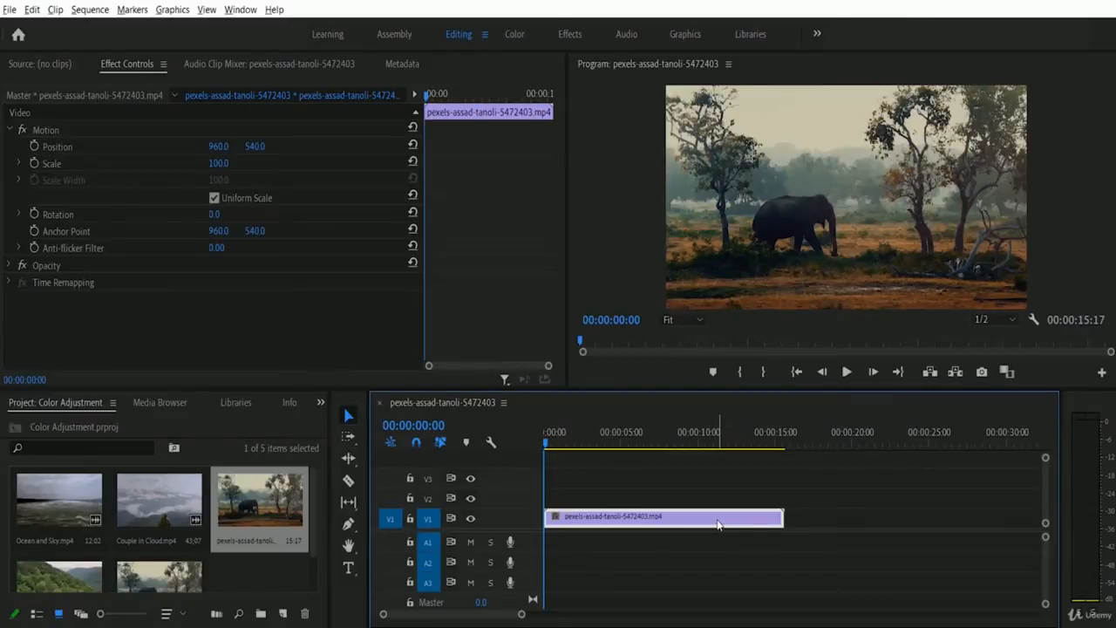
click(32, 10)
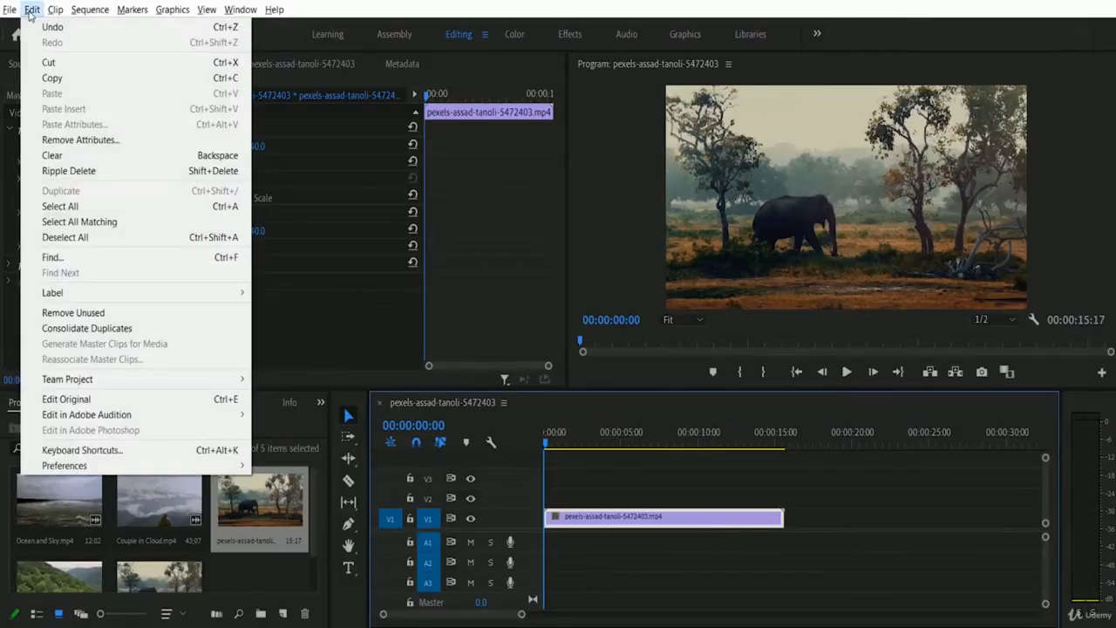
click(119, 80)
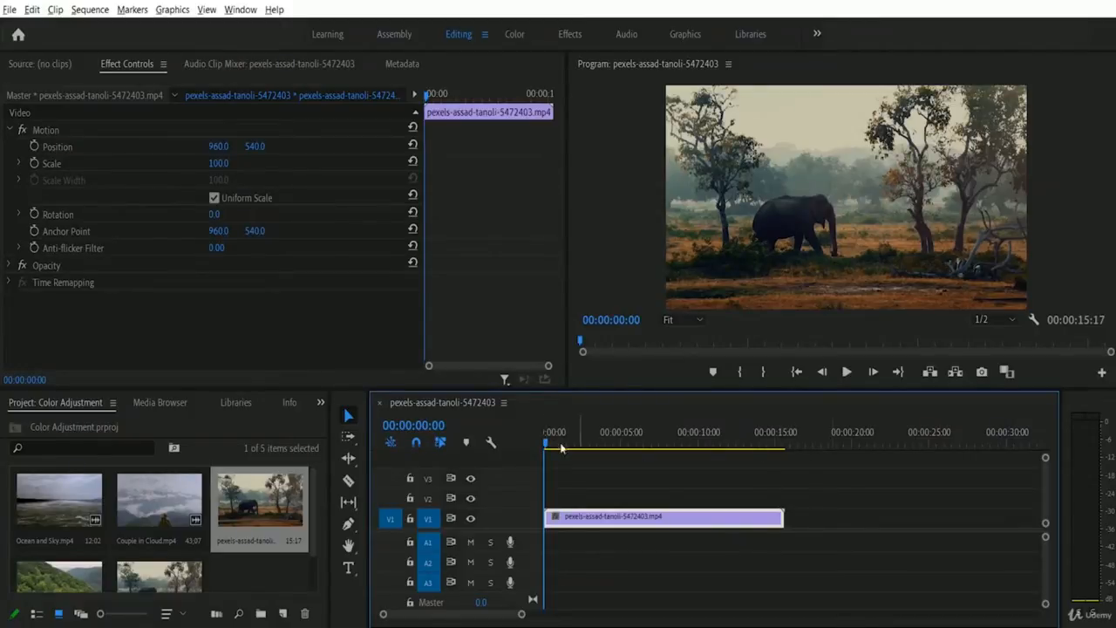
click(854, 446)
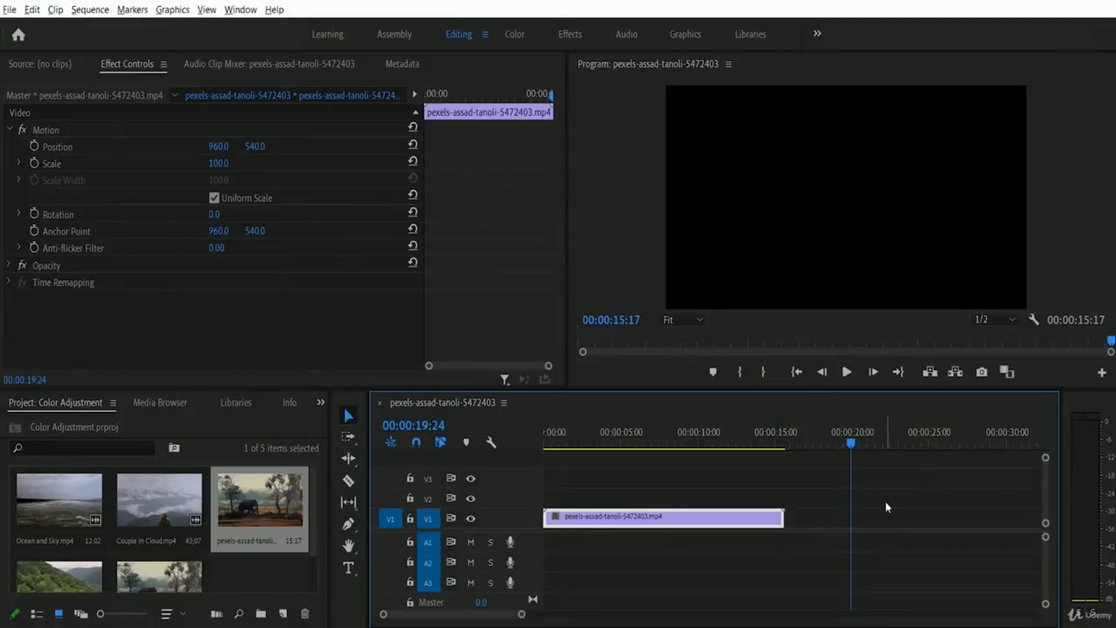
click(35, 11)
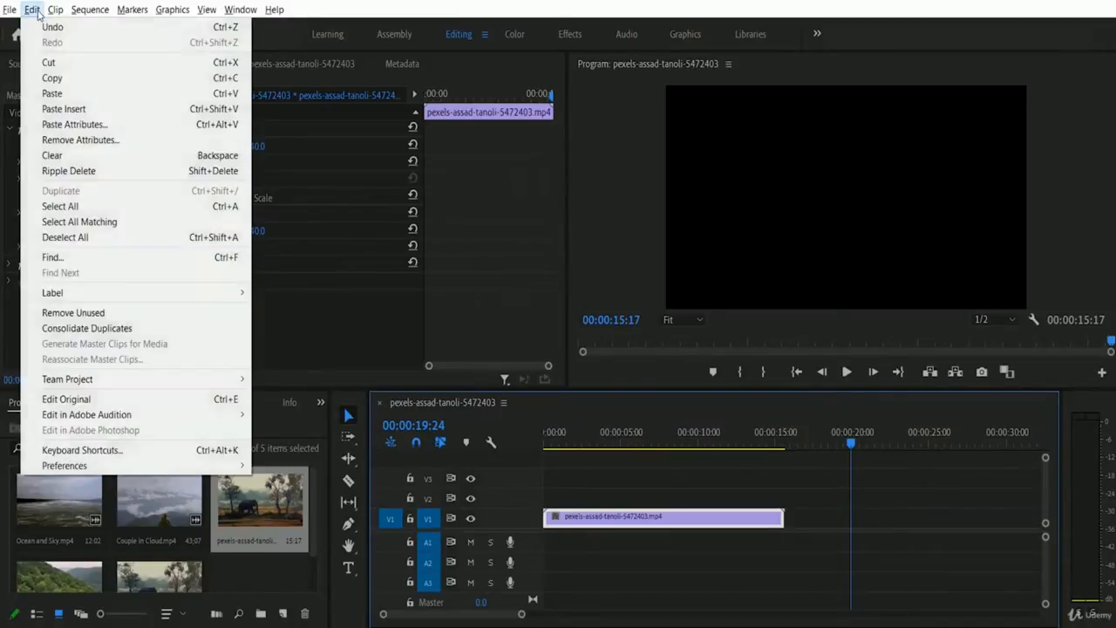
click(147, 93)
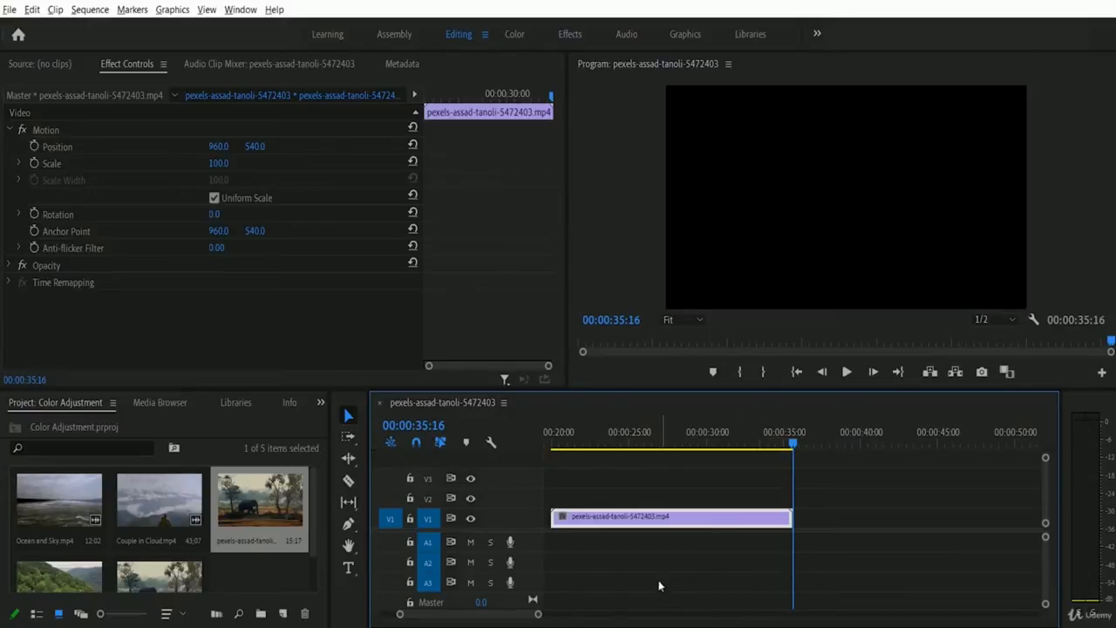
drag(538, 616, 625, 619)
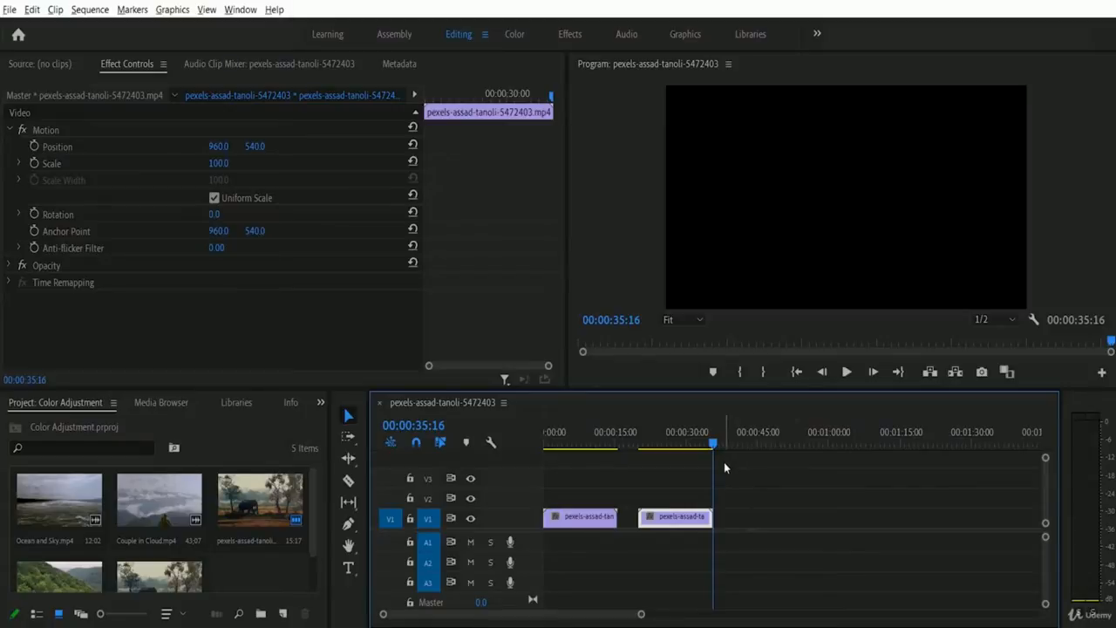
- Select the first elephant clip with the playhead at 00:00:01:17 and open its Basic Correction settings in the Color workspace
click(552, 442)
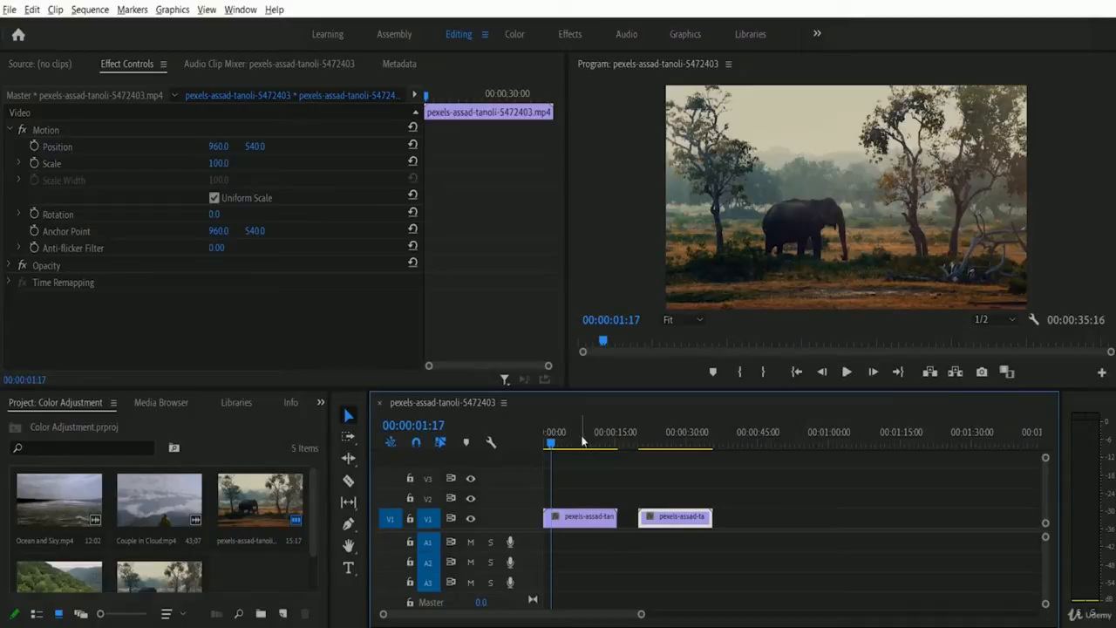
click(576, 521)
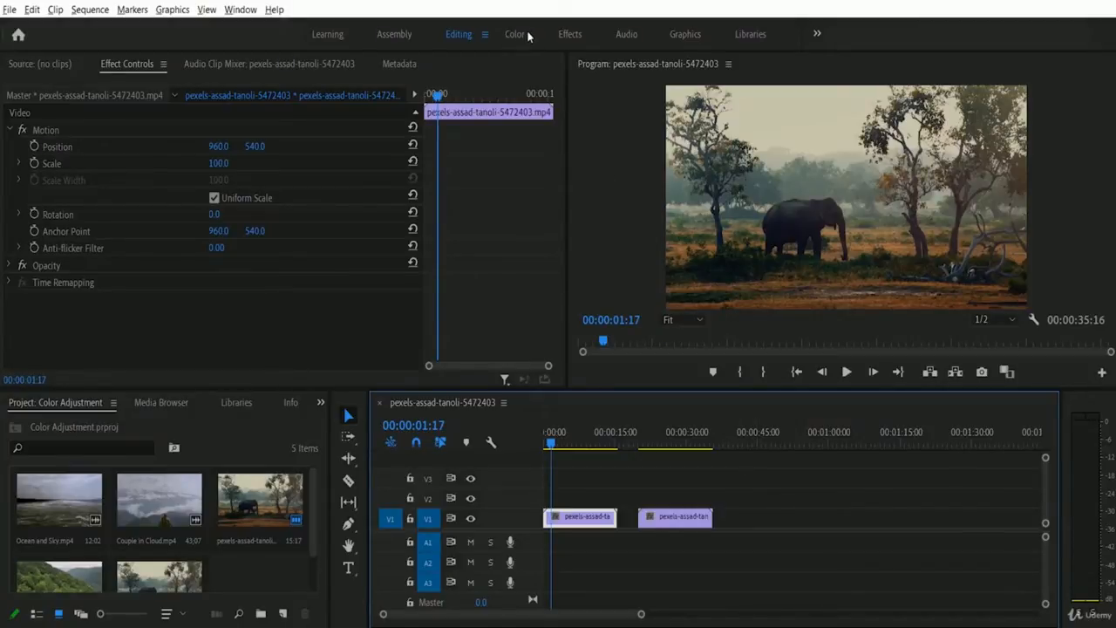
click(240, 9)
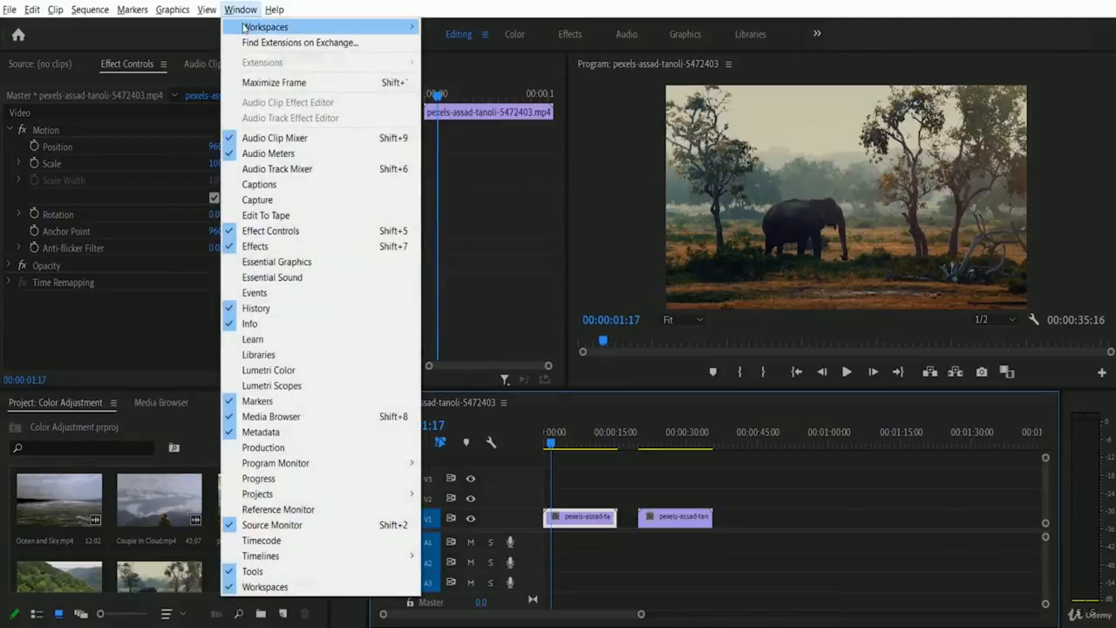
mouse_move(364, 33)
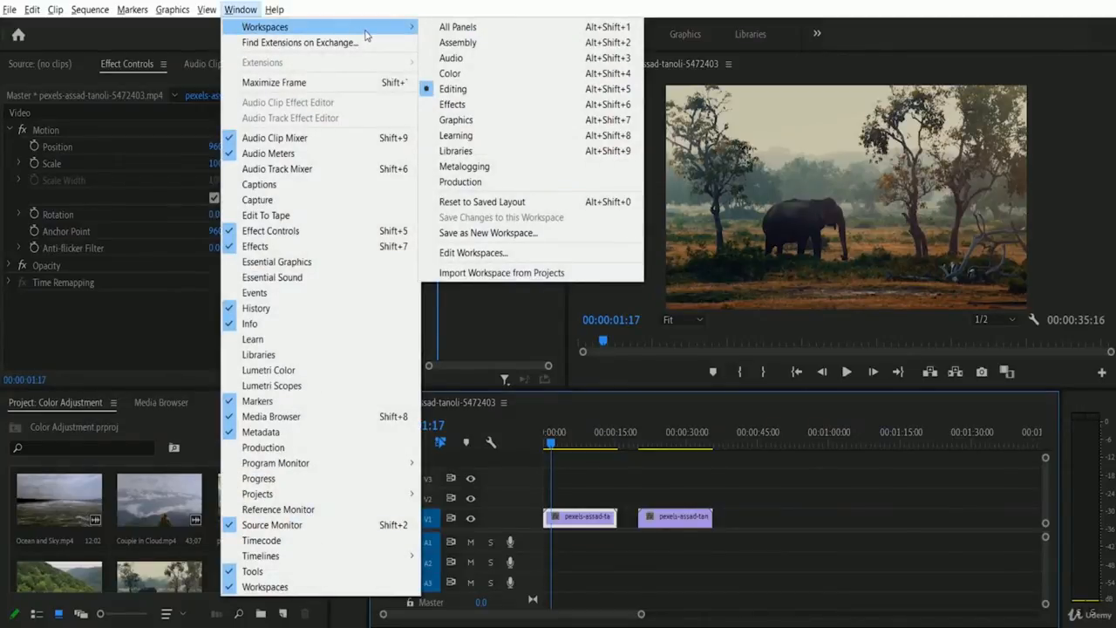
click(504, 77)
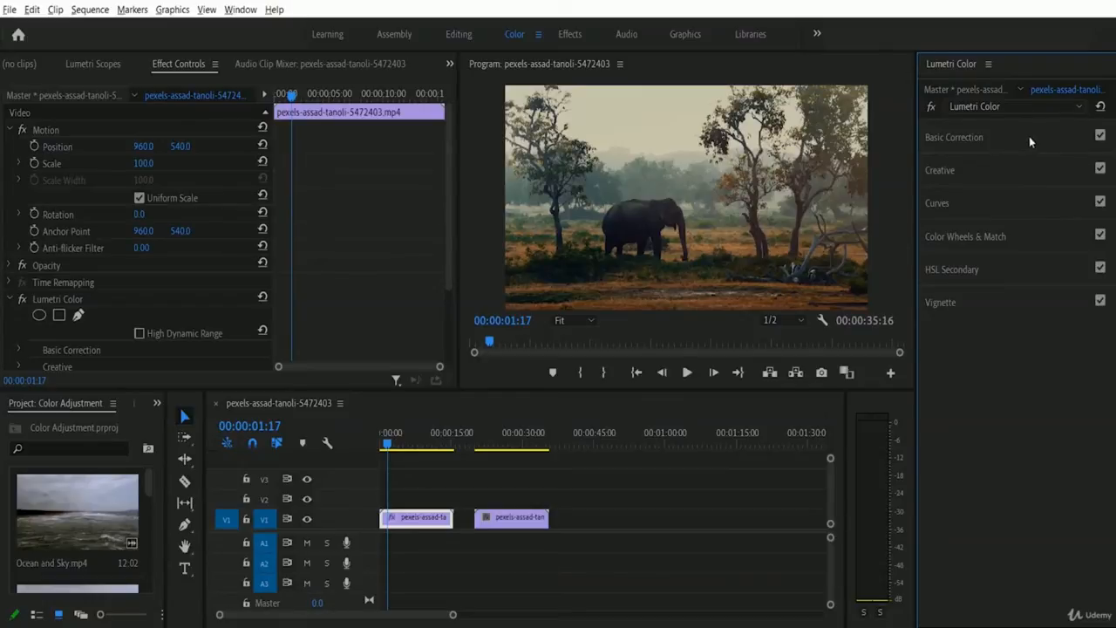
click(1032, 142)
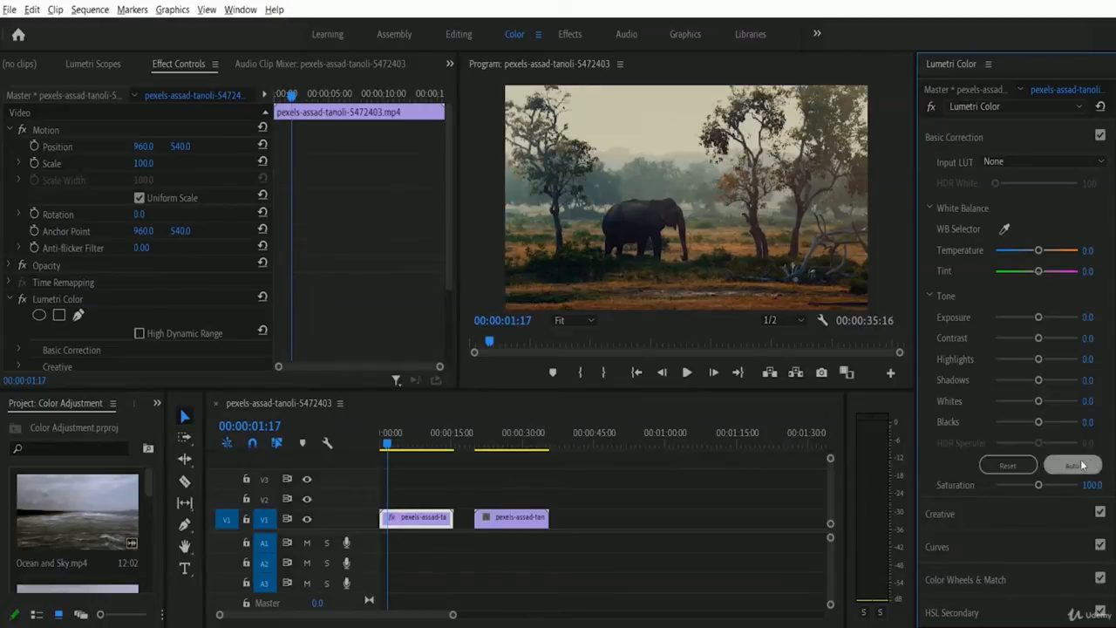
- Try the automatic tone correction on the first elephant clip, and reset the tone settings
click(1080, 464)
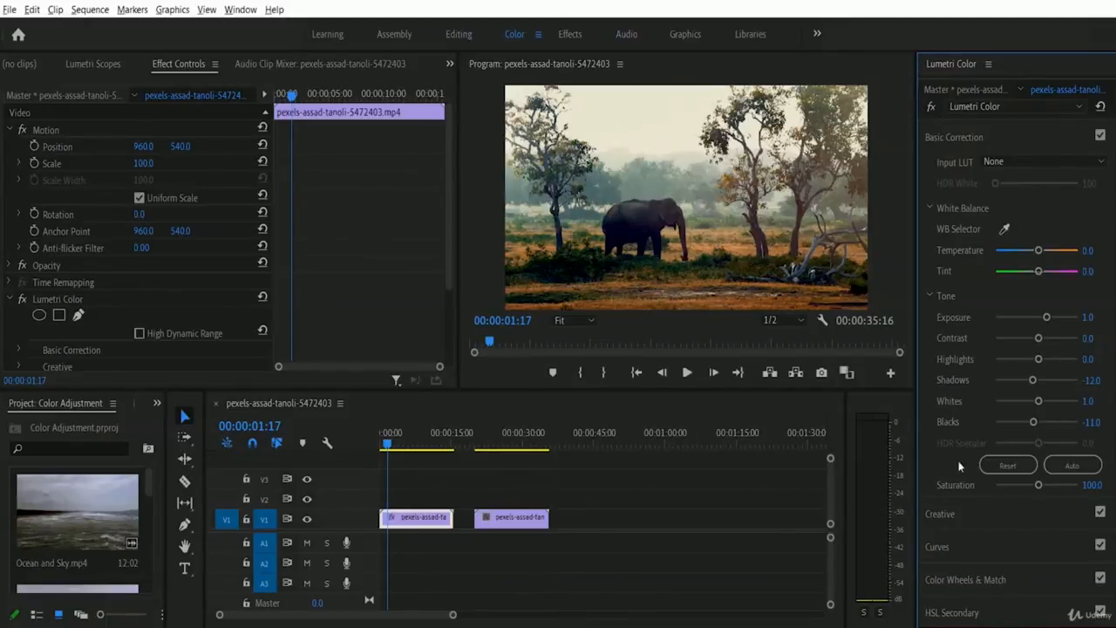
click(1005, 466)
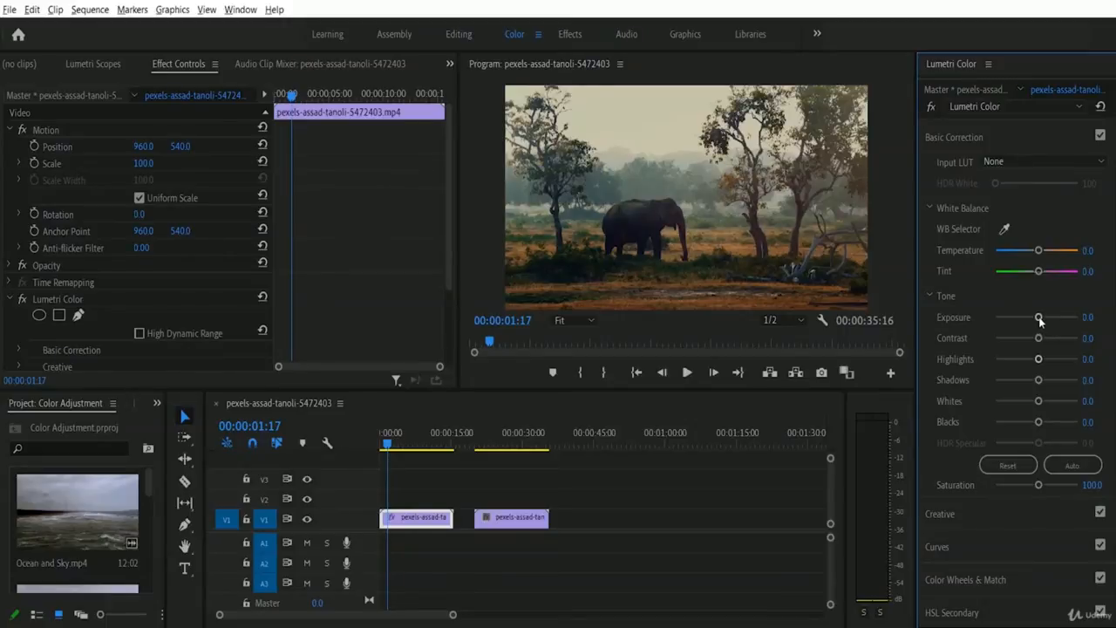
- Set the first elephant clip's Exposure to 2.0, Contrast to 45.1 and Highlights to 100.0
drag(1039, 316, 1054, 318)
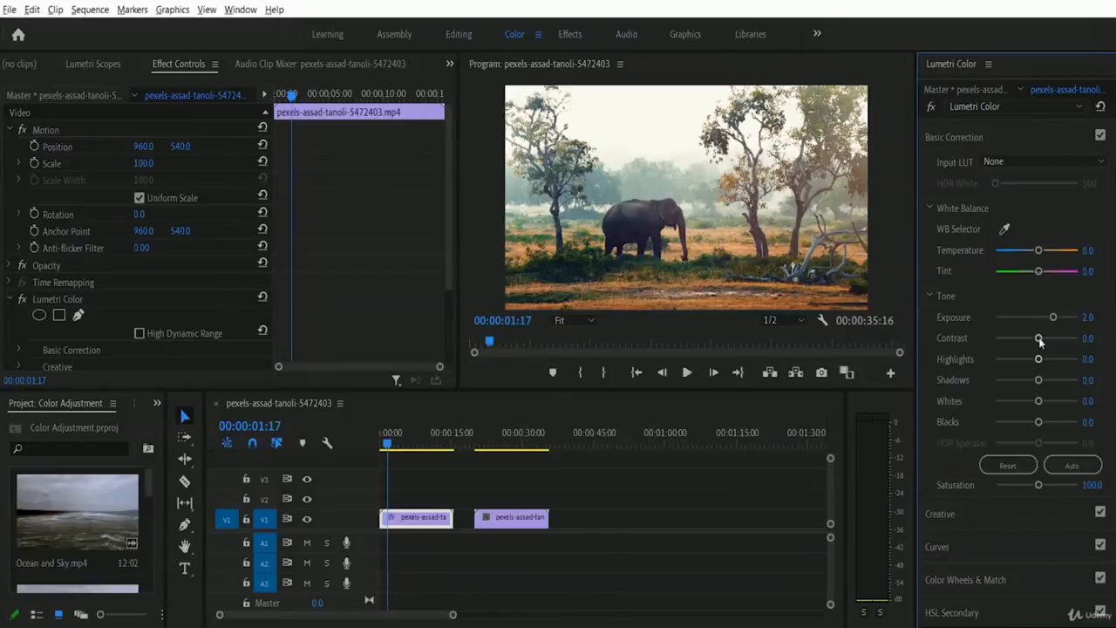
drag(1040, 340, 1055, 341)
mouse_move(1055, 340)
mouse_down()
mouse_move(966, 337)
mouse_move(1055, 342)
mouse_up()
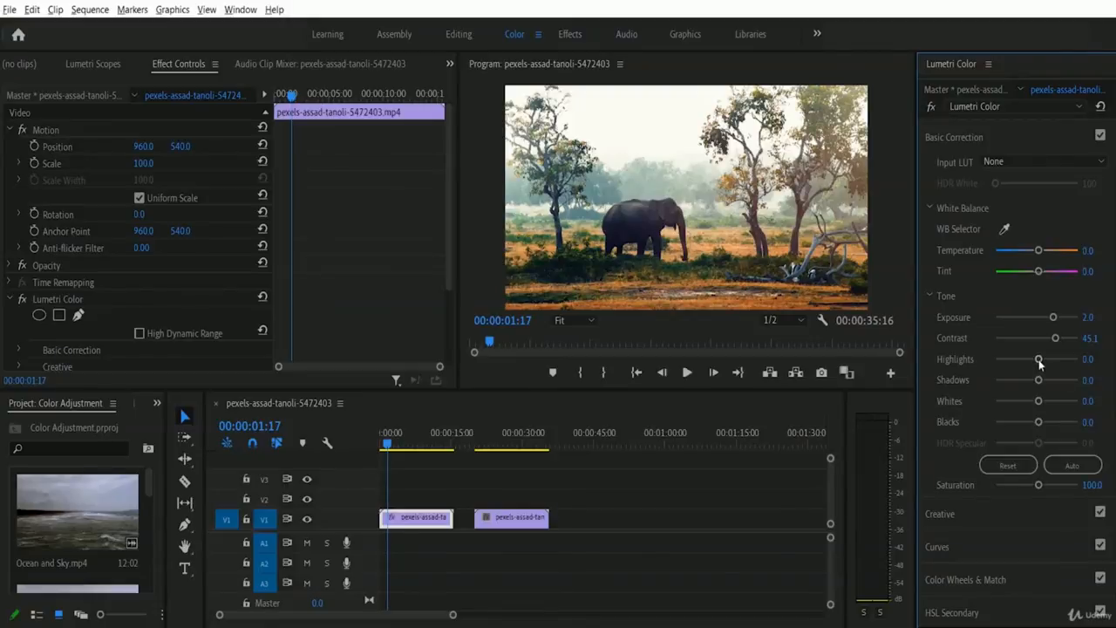
drag(1042, 359, 1094, 360)
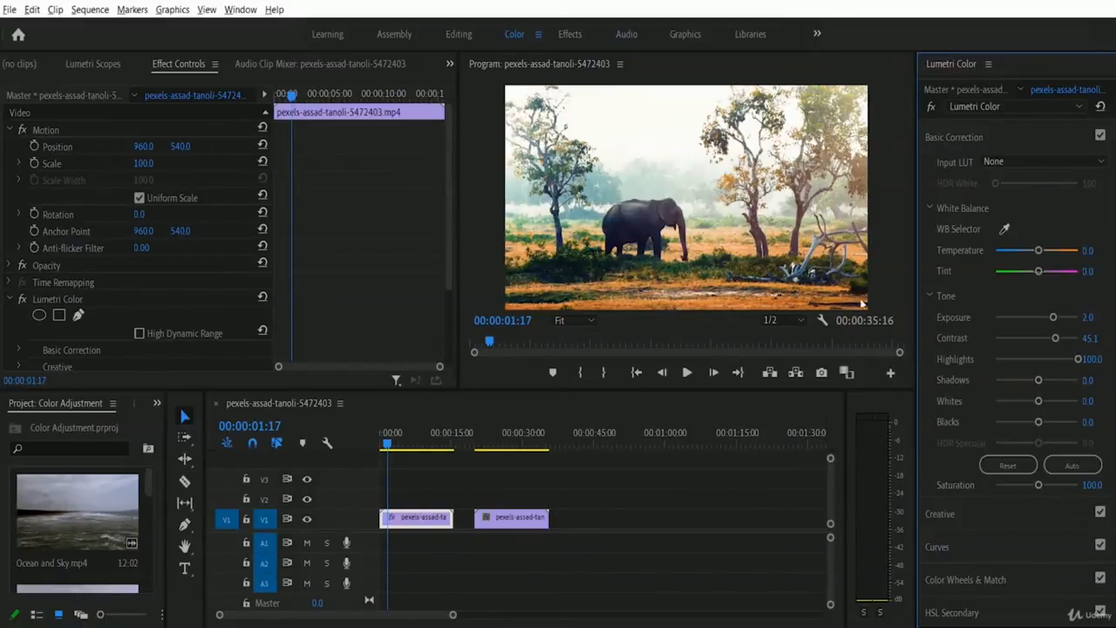
- Lower the first elephant clip's Highlights to 18.6 and set its Shadows to -4.4
drag(1080, 360, 1057, 365)
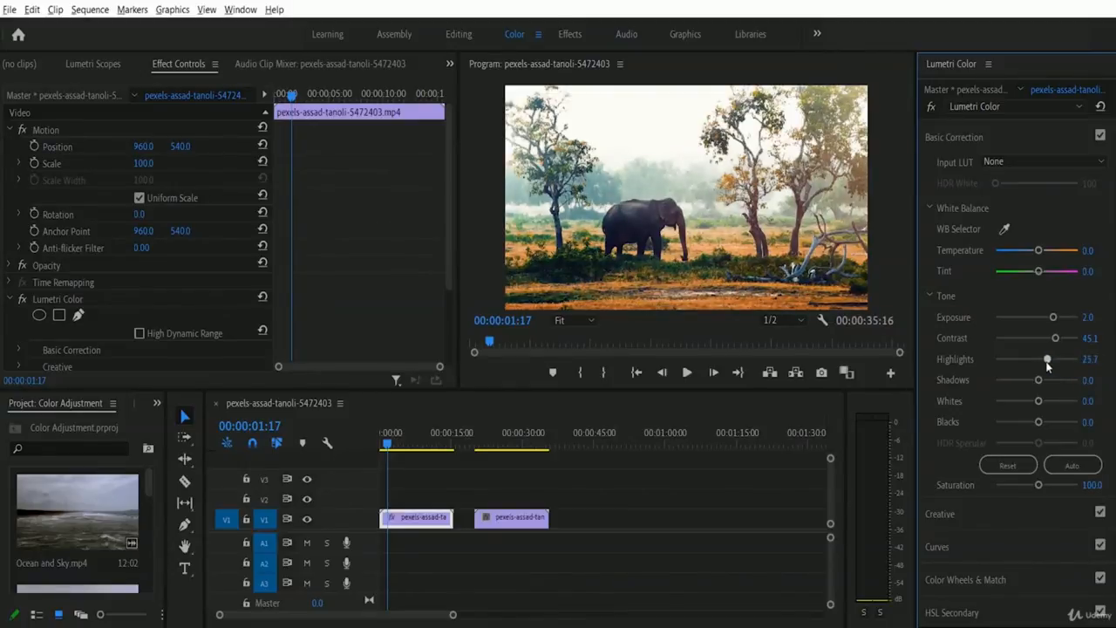
drag(1047, 366, 1043, 367)
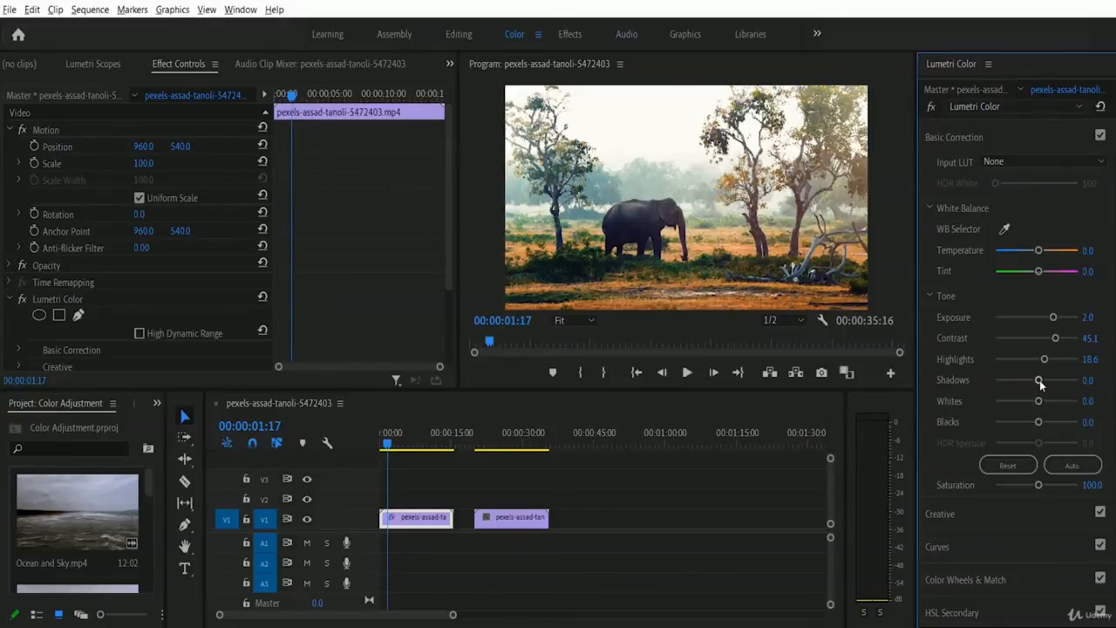
drag(1039, 381, 1091, 385)
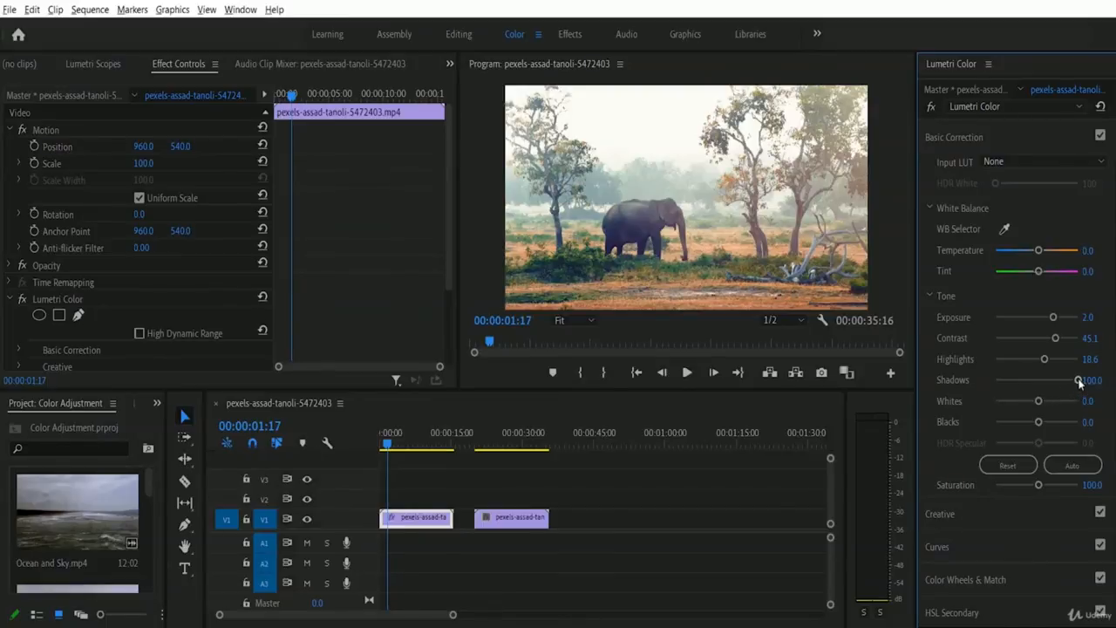
drag(1080, 381, 1034, 386)
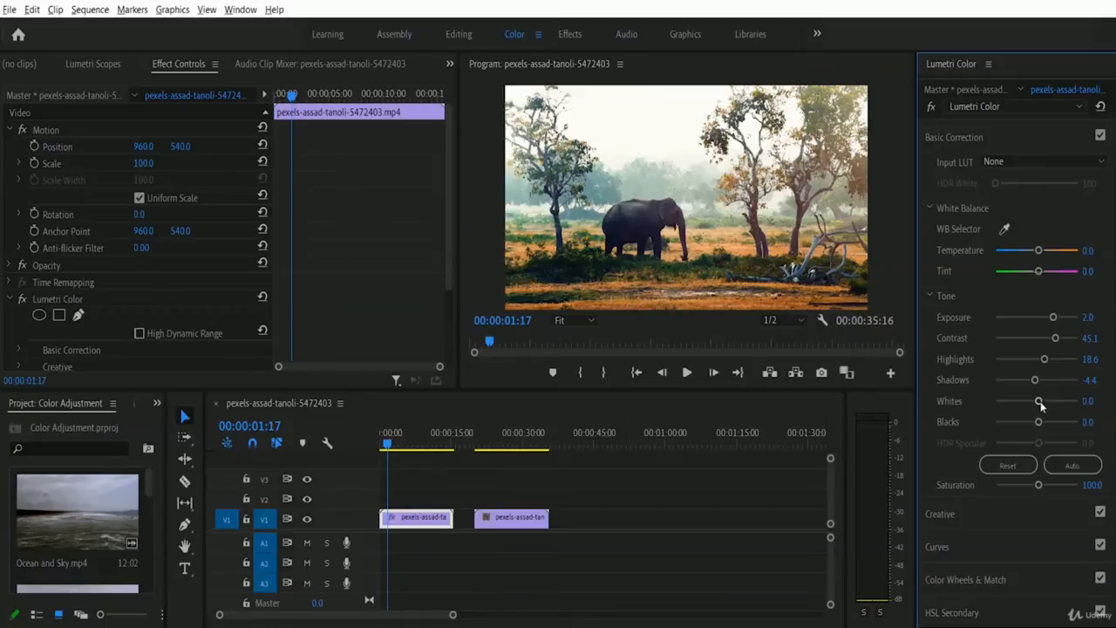
- Try both extremes of Whites and Blacks on the first elephant clip, and settle on Whites 15.0 and Blacks 8.0
drag(1040, 401, 1082, 401)
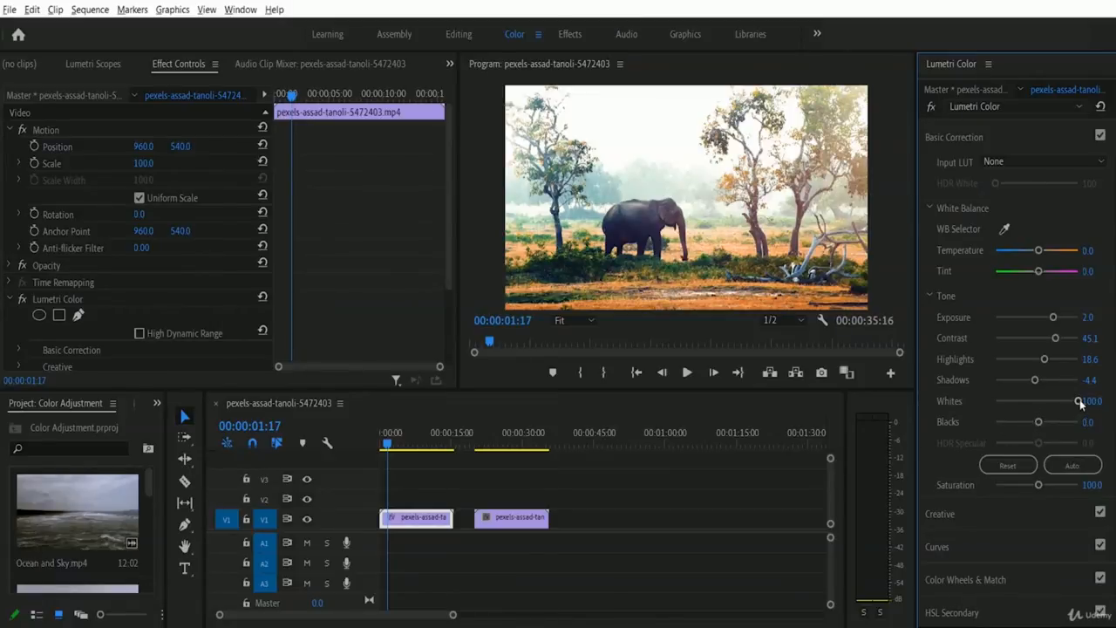
drag(1080, 400, 994, 403)
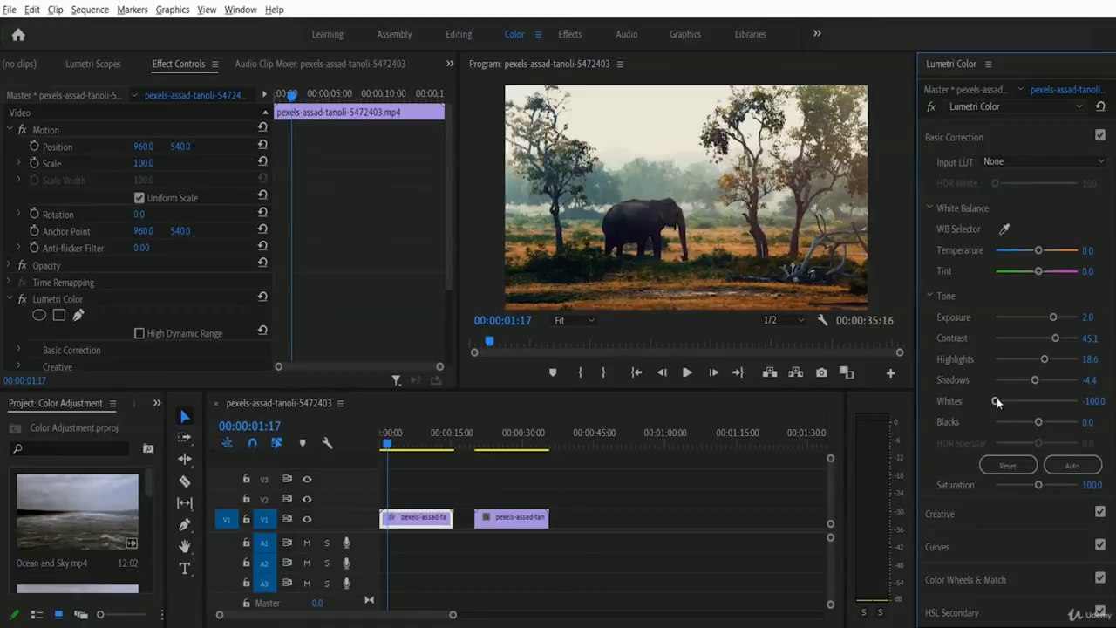
drag(996, 398, 1013, 400)
drag(1026, 401, 1043, 403)
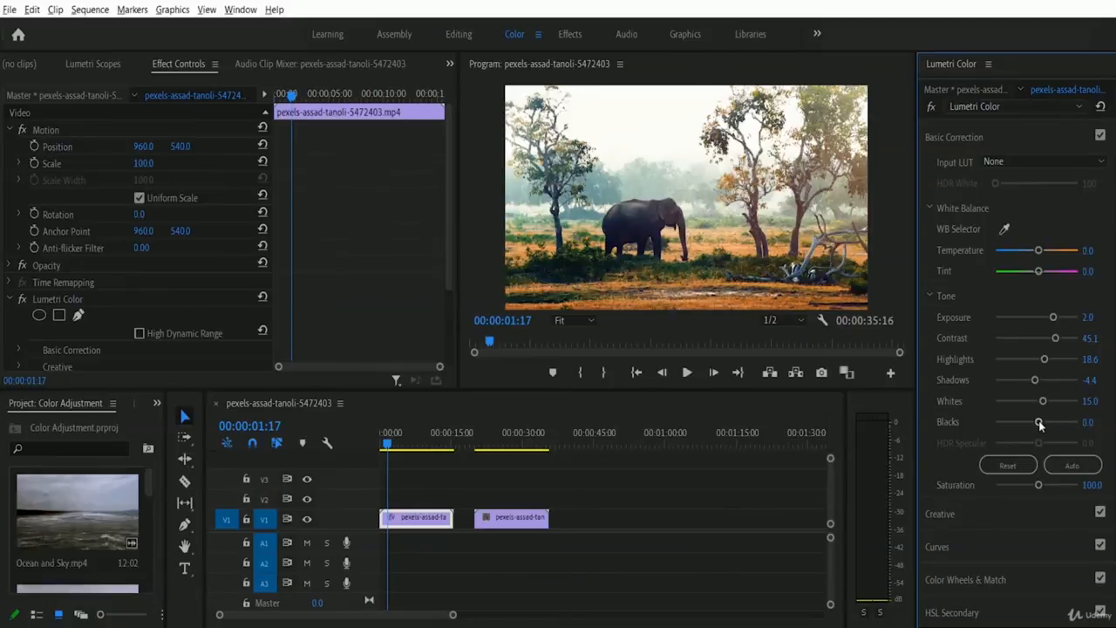
drag(1039, 422, 1085, 424)
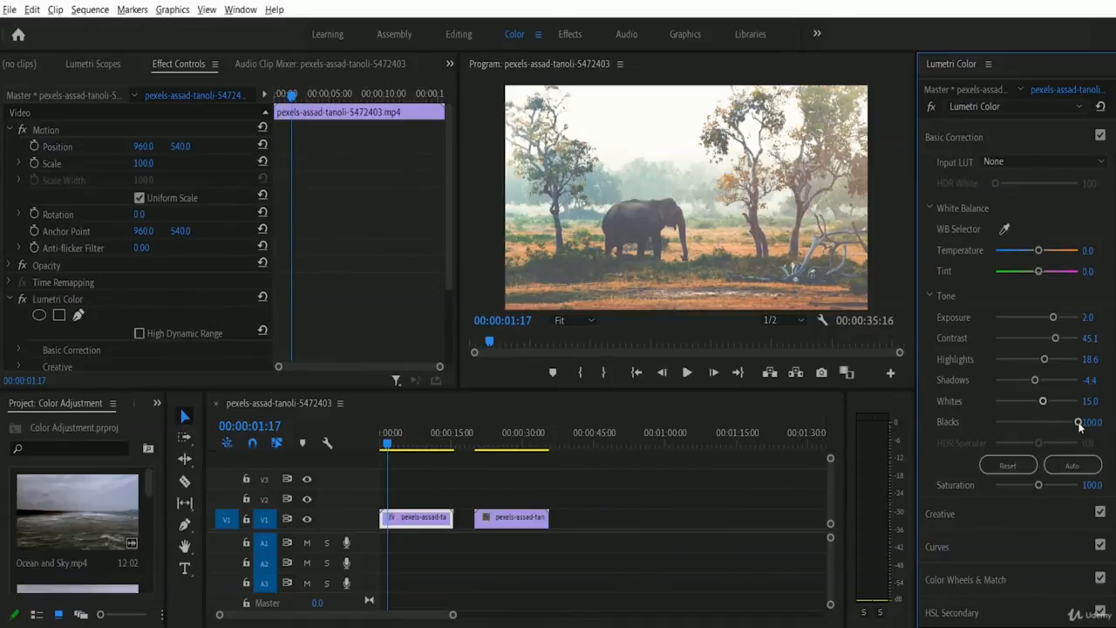
drag(1079, 423, 983, 418)
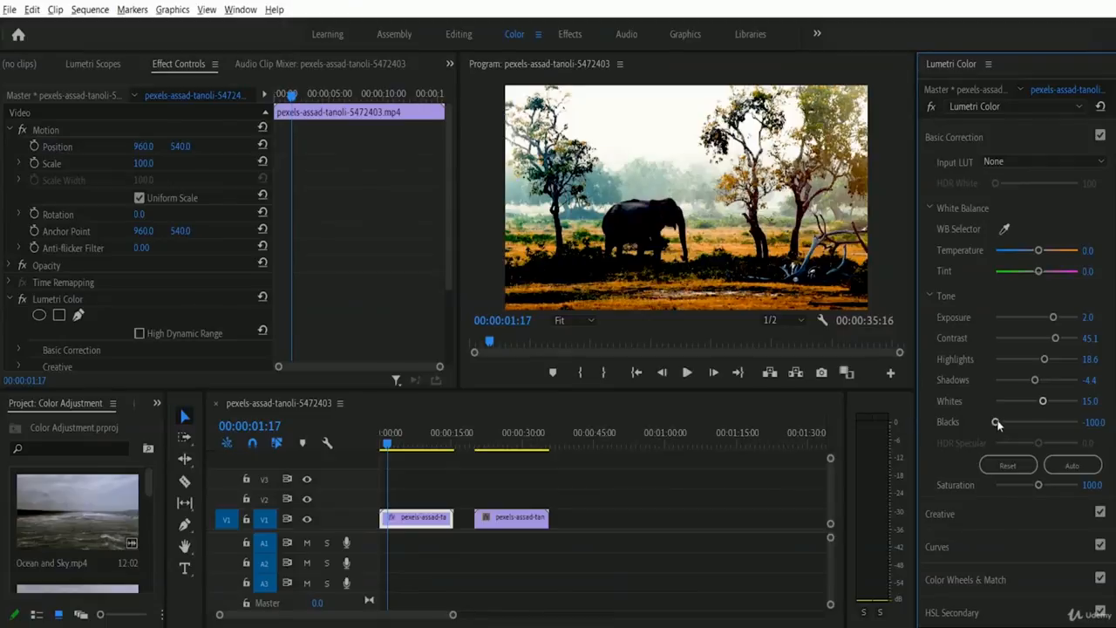
drag(996, 423, 1040, 423)
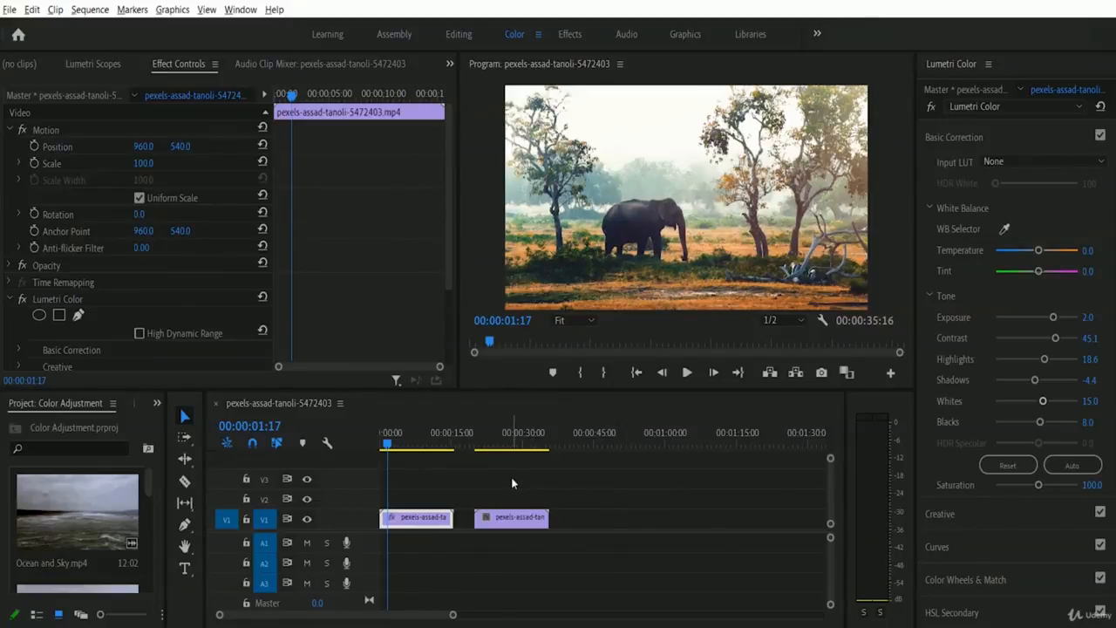
- Compare the corrected first elephant clip with the uncorrected duplicate by moving the playhead back and forth, ending on the first clip at 00:00:01:14
click(512, 442)
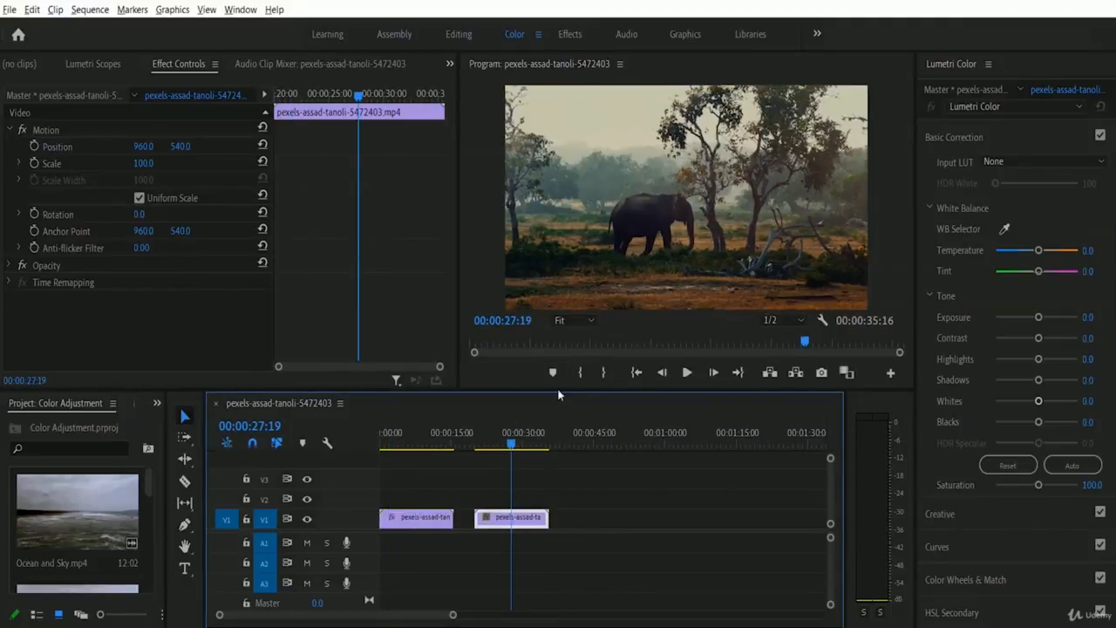
click(390, 441)
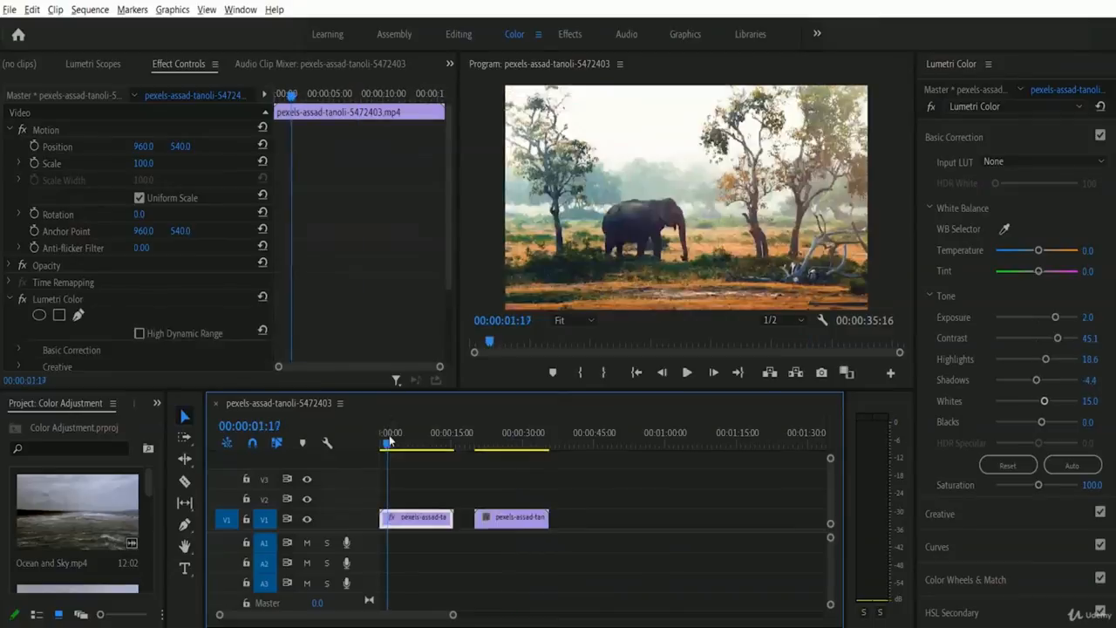
click(491, 439)
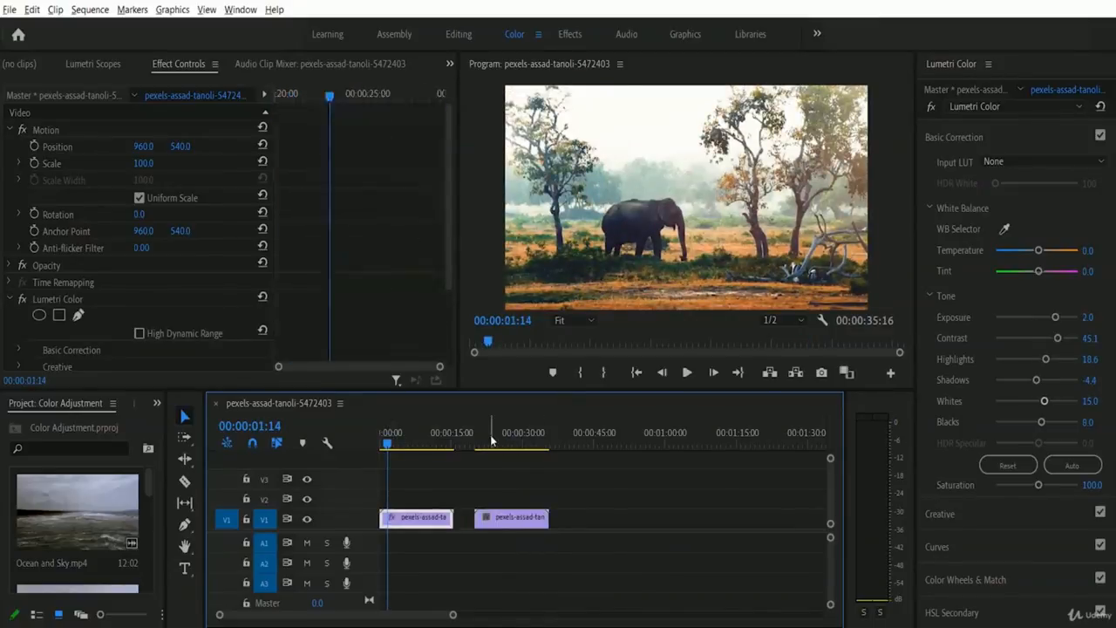
click(390, 440)
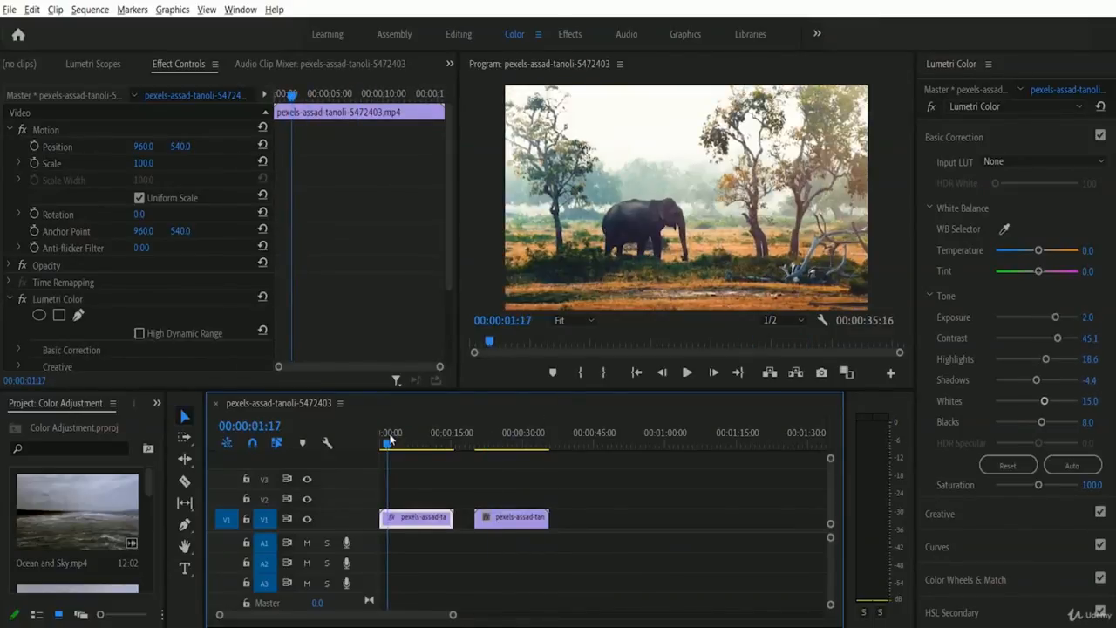
click(489, 442)
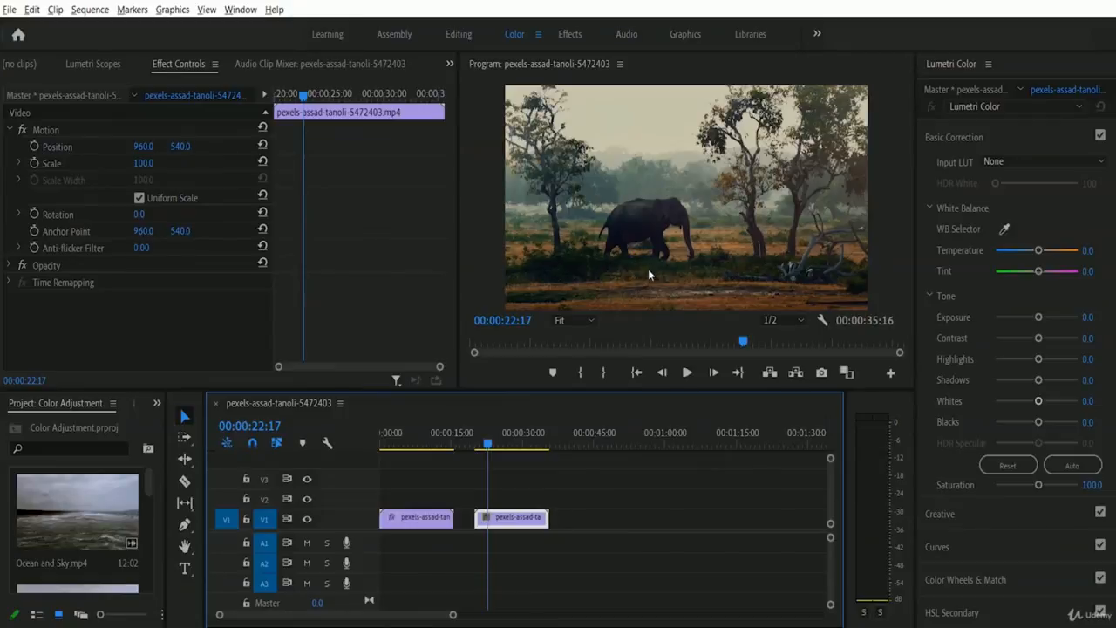
click(388, 443)
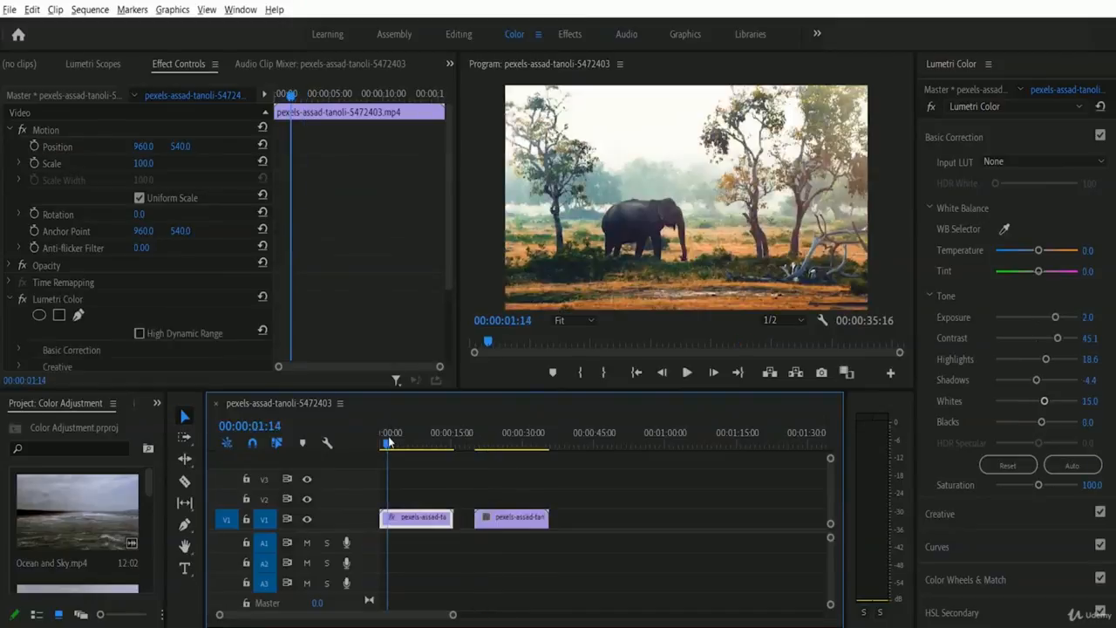